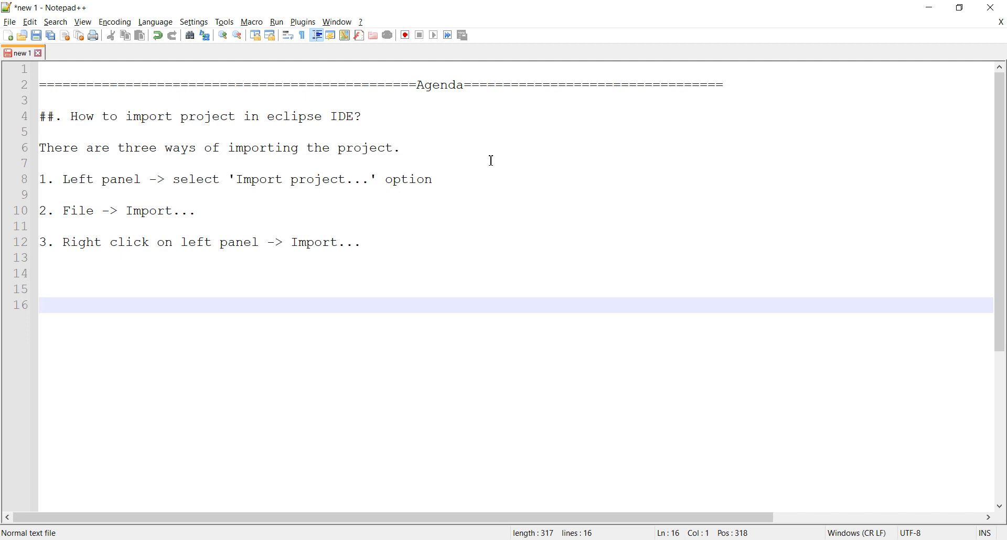
# - Switch to Eclipse and start a project import using the General wizard Existing Projects into Workspace
pyautogui.click(388, 245)
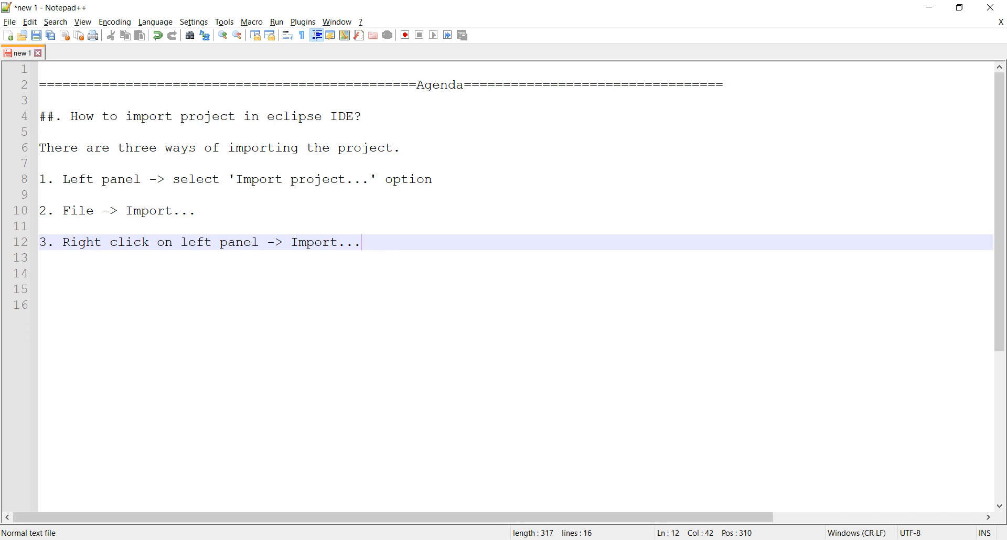
pyautogui.click(432, 539)
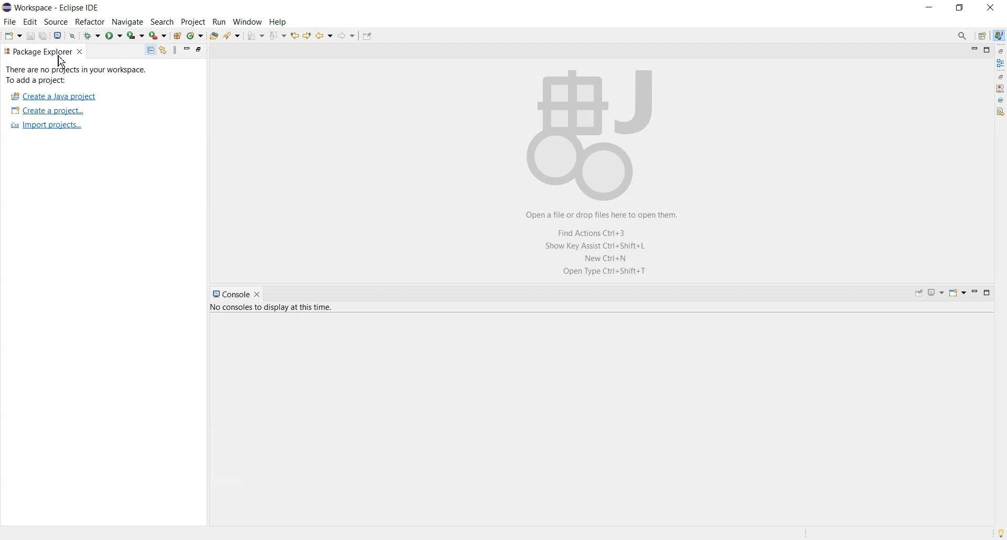
pyautogui.click(46, 126)
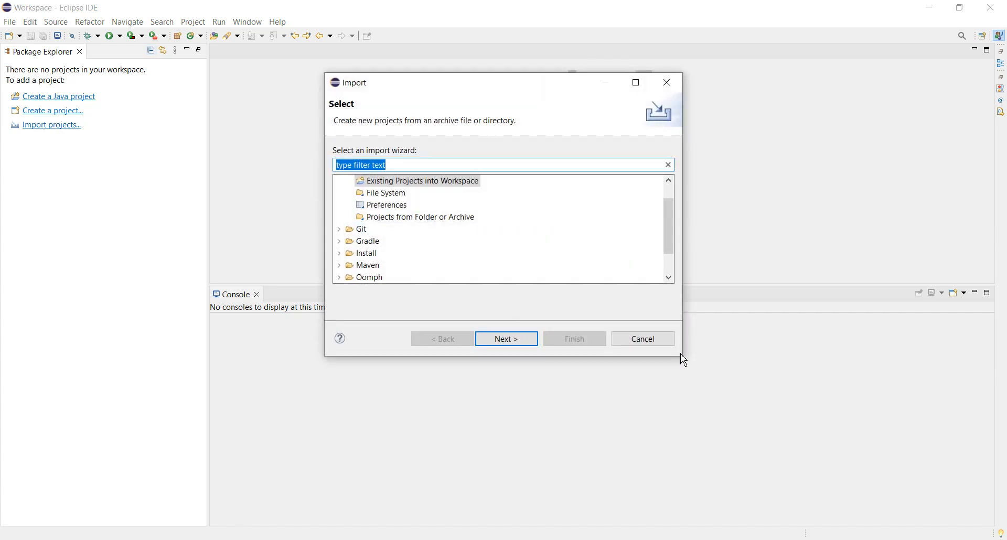
pyautogui.moveTo(687, 355); pyautogui.dragTo(679, 414)
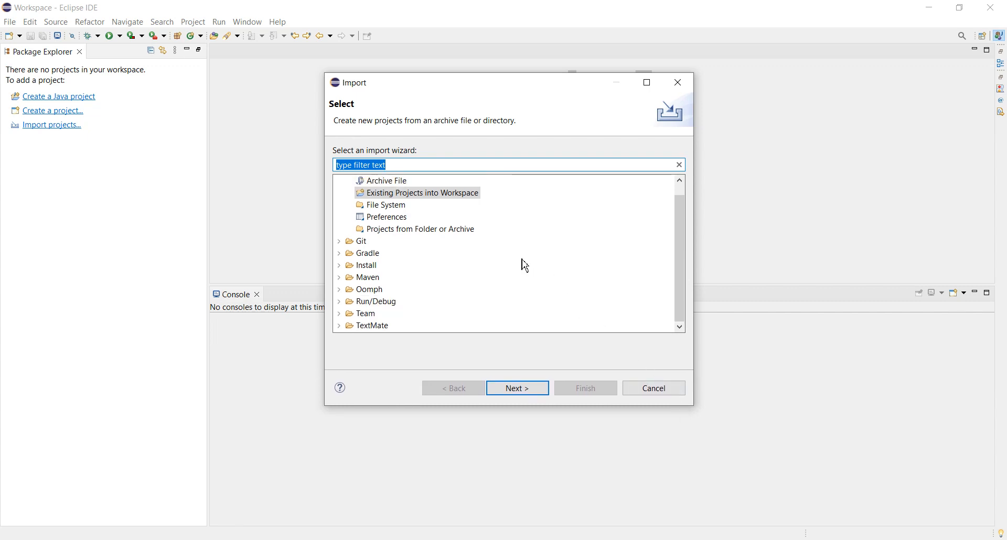
pyautogui.scroll(1, 526, 271)
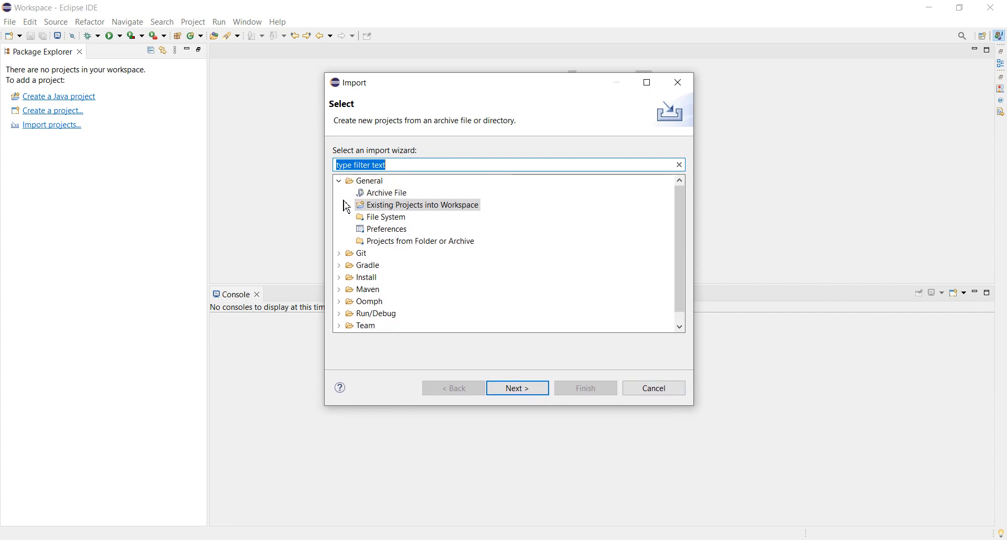
pyautogui.click(339, 182)
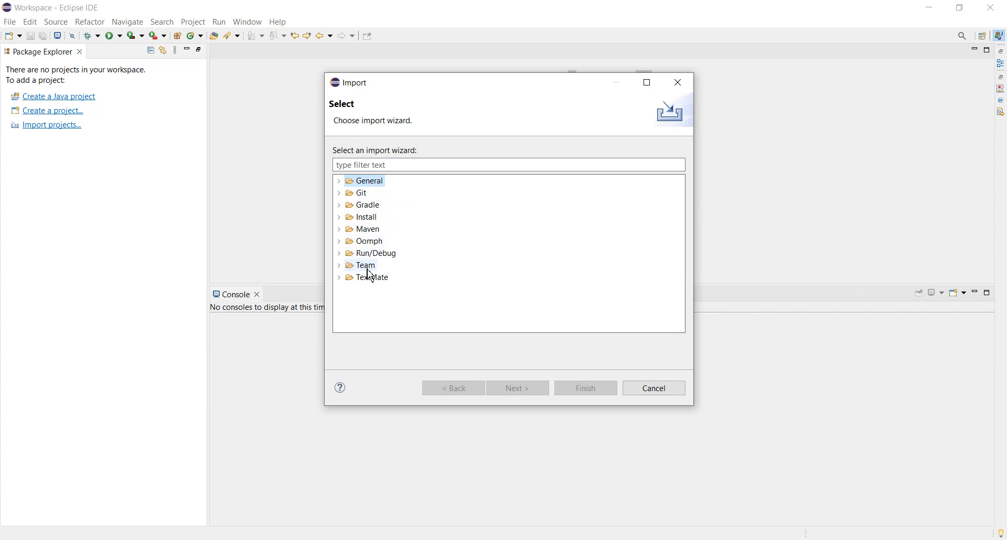
pyautogui.click(343, 187)
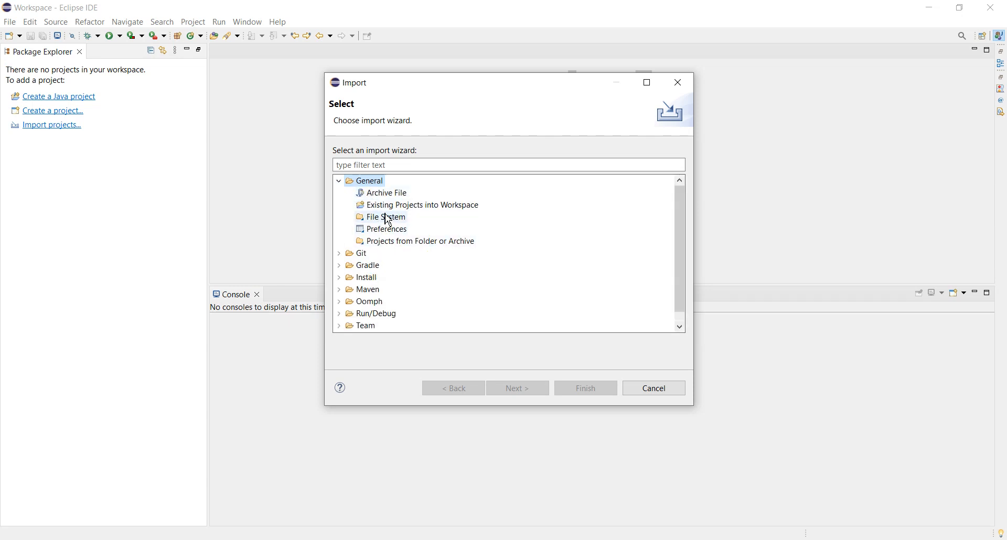
pyautogui.click(387, 209)
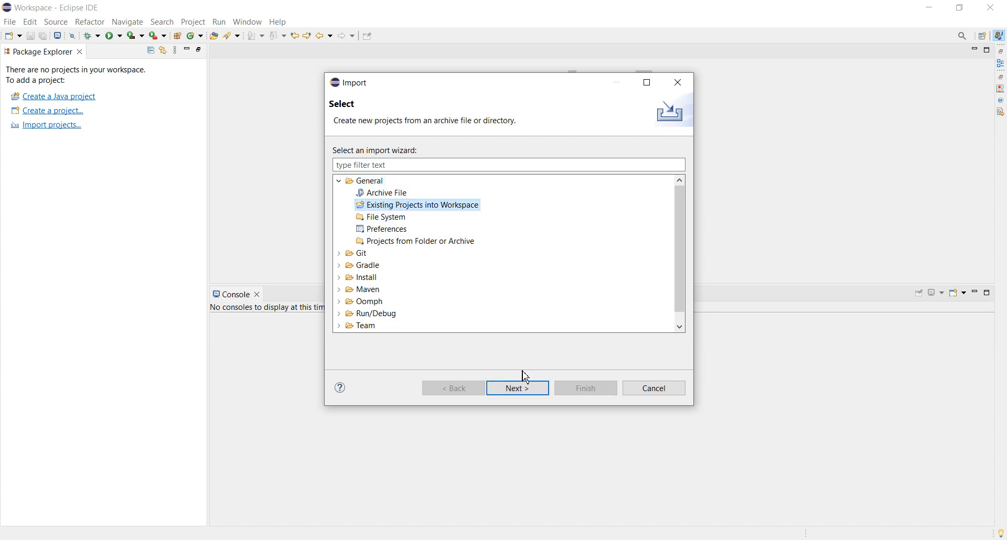
pyautogui.click(517, 389)
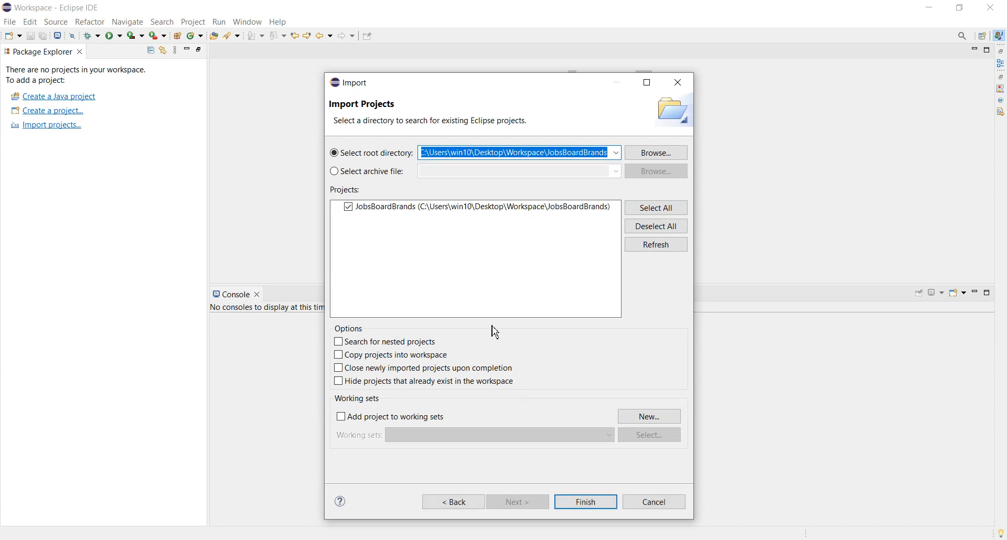
# - Choose the Demo folder in Desktop\Workspace as the root directory and import the Demo project
pyautogui.click(656, 153)
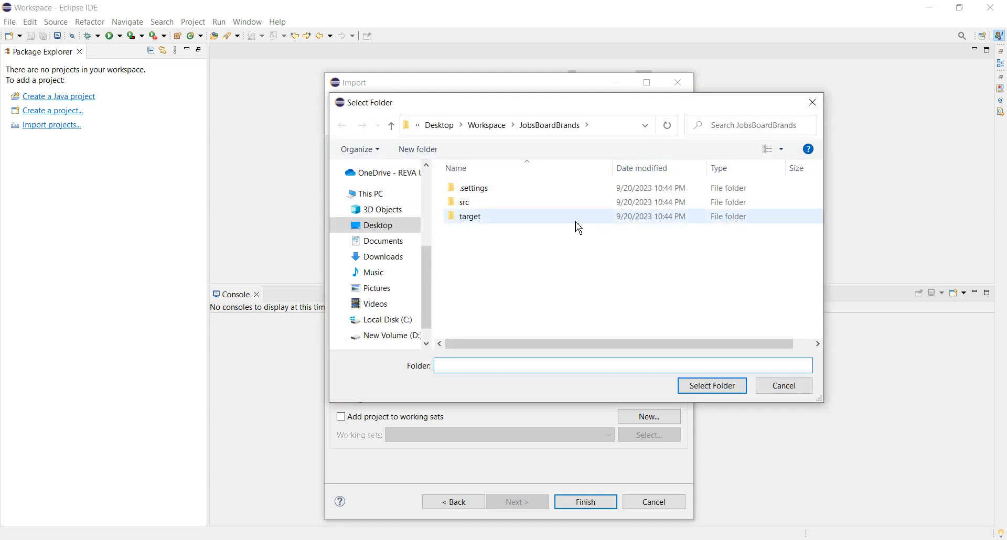
pyautogui.click(480, 127)
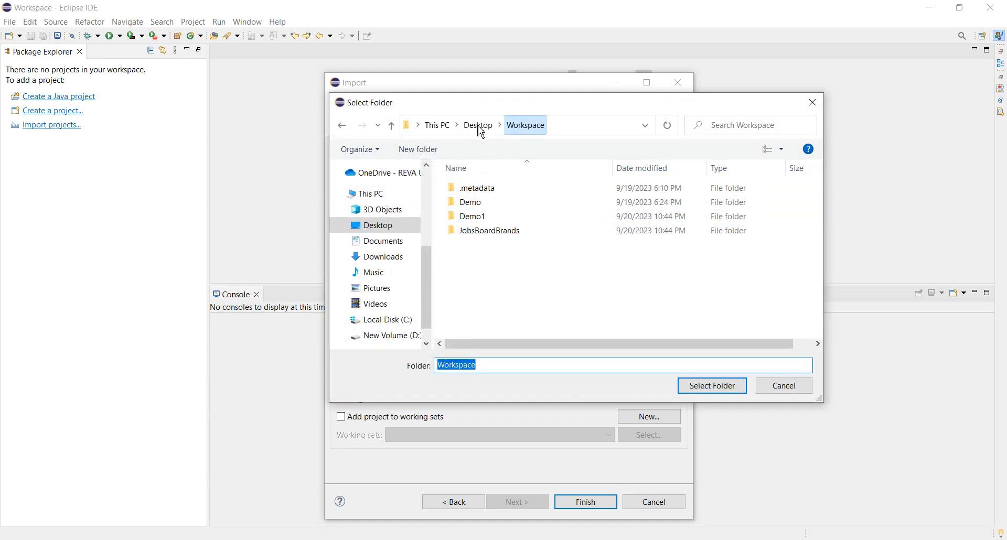
pyautogui.click(495, 207)
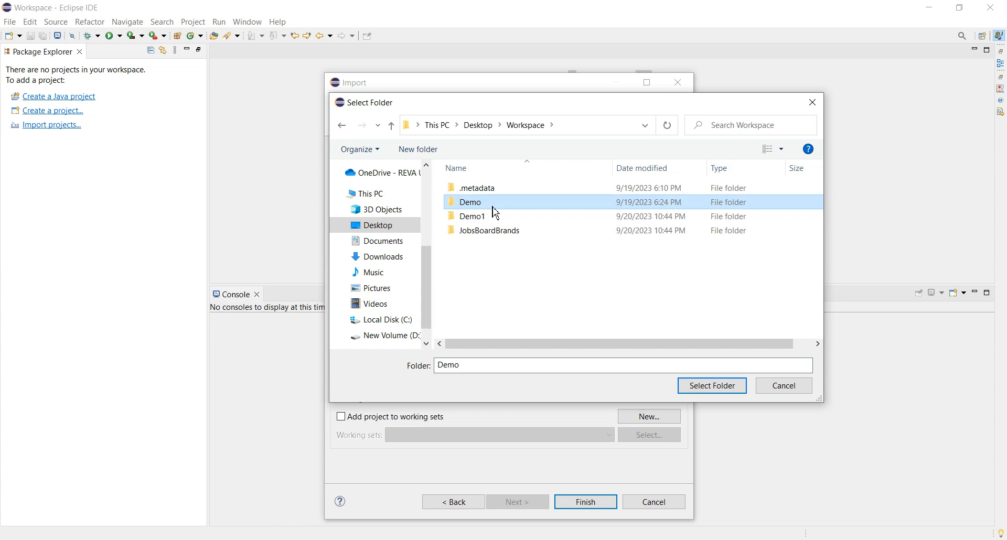
pyautogui.click(696, 391)
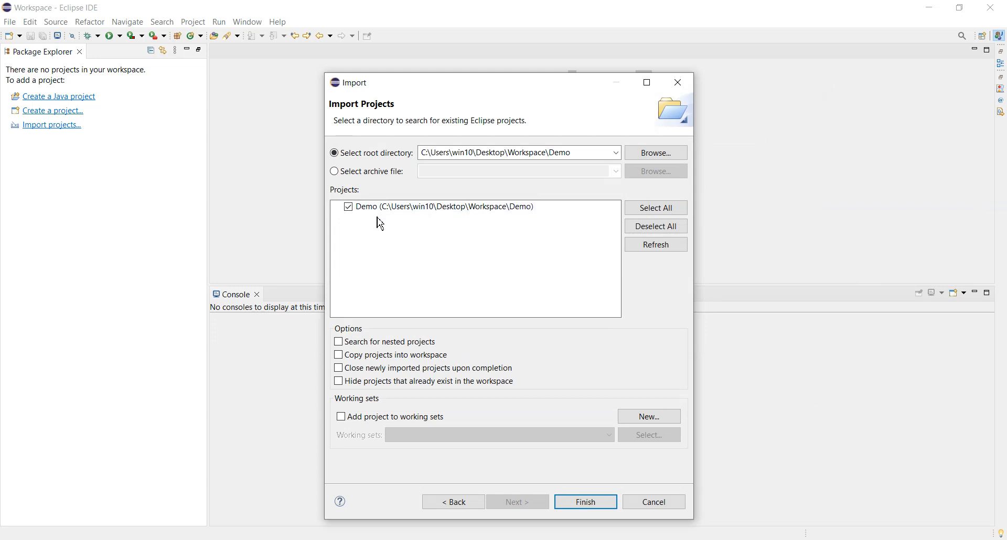
pyautogui.click(575, 509)
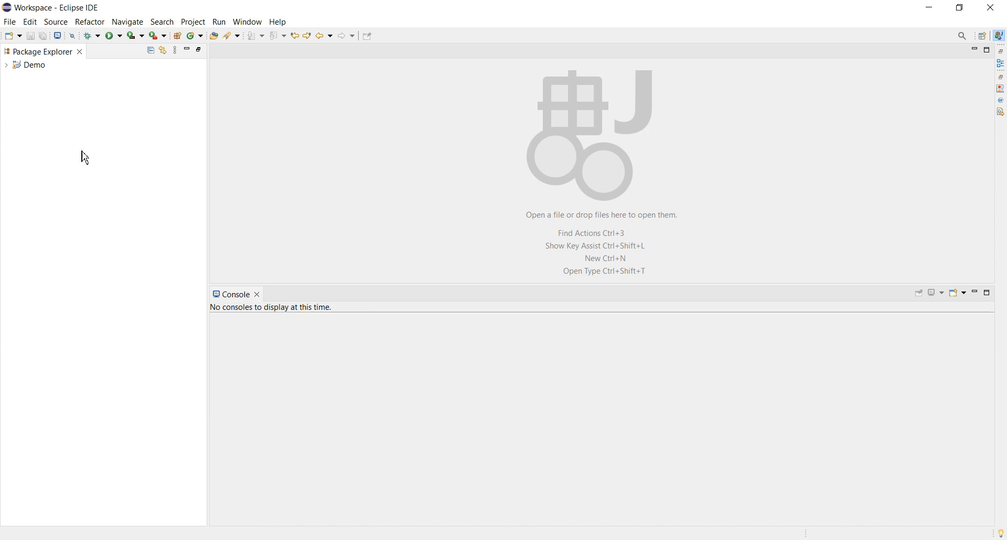
# - Open App.java from the com.companyname.pagename package under the Demo project's src/main/java
pyautogui.click(9, 71)
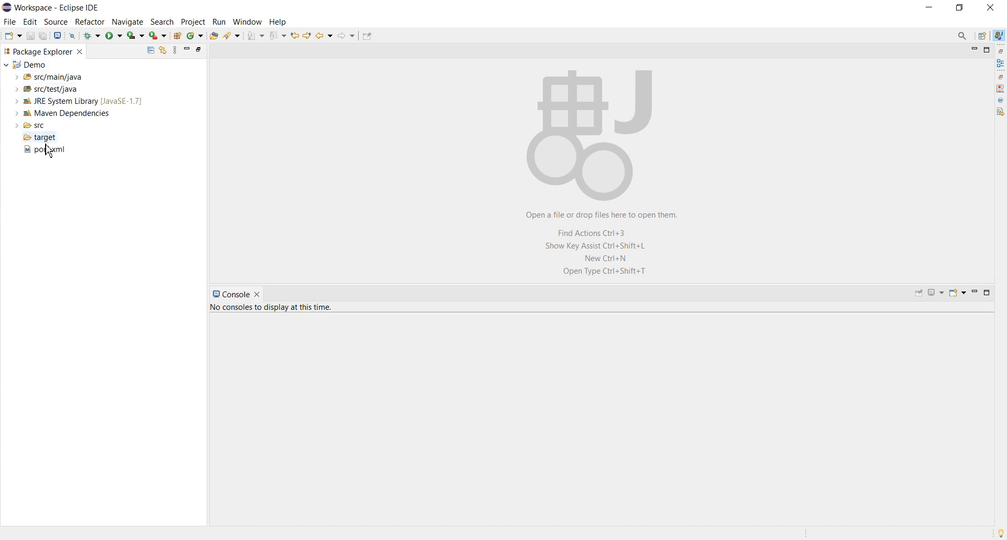
pyautogui.click(19, 78)
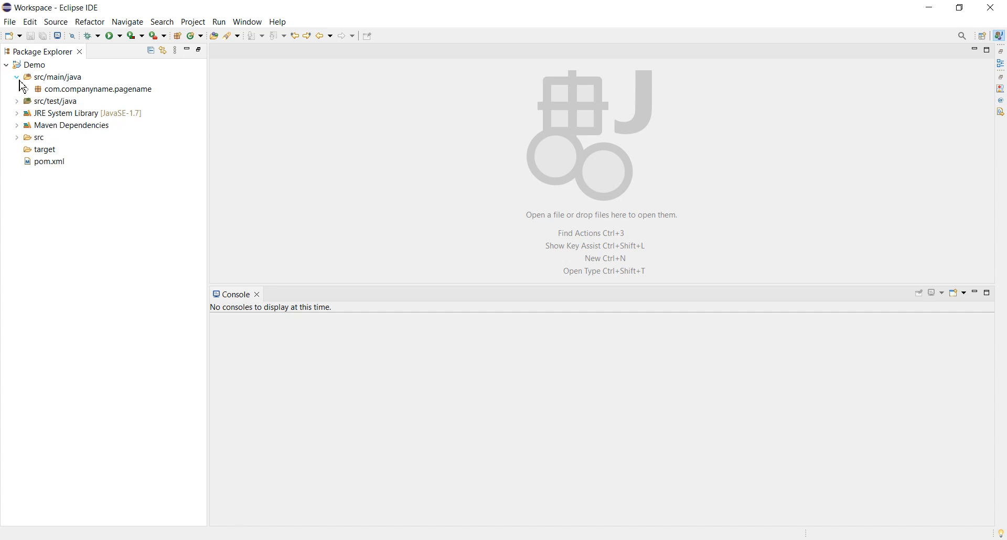
pyautogui.click(27, 90)
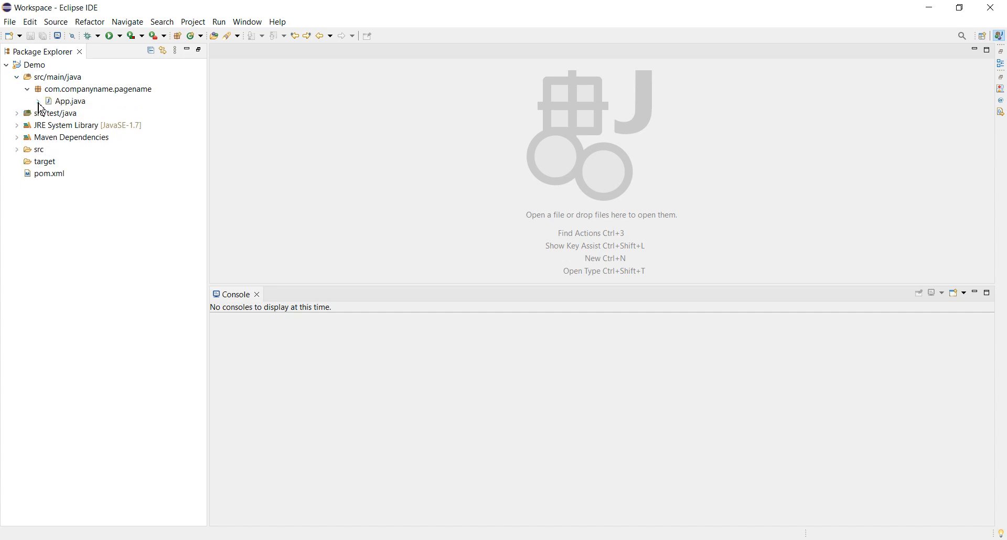
pyautogui.doubleClick(67, 103)
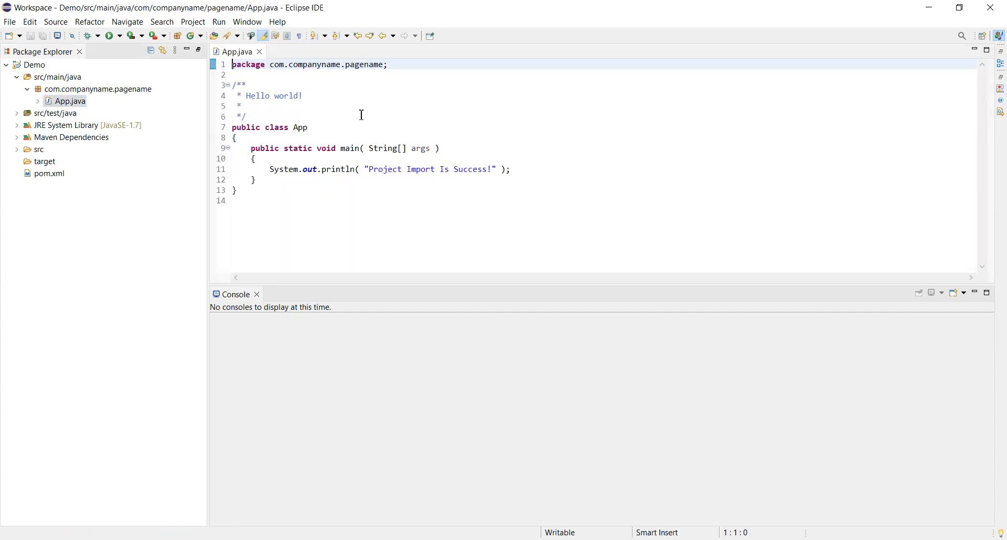
# - Run the Demo project's App.java as a Java Application and check its console output
pyautogui.click(361, 116)
pyautogui.rightClick(363, 120)
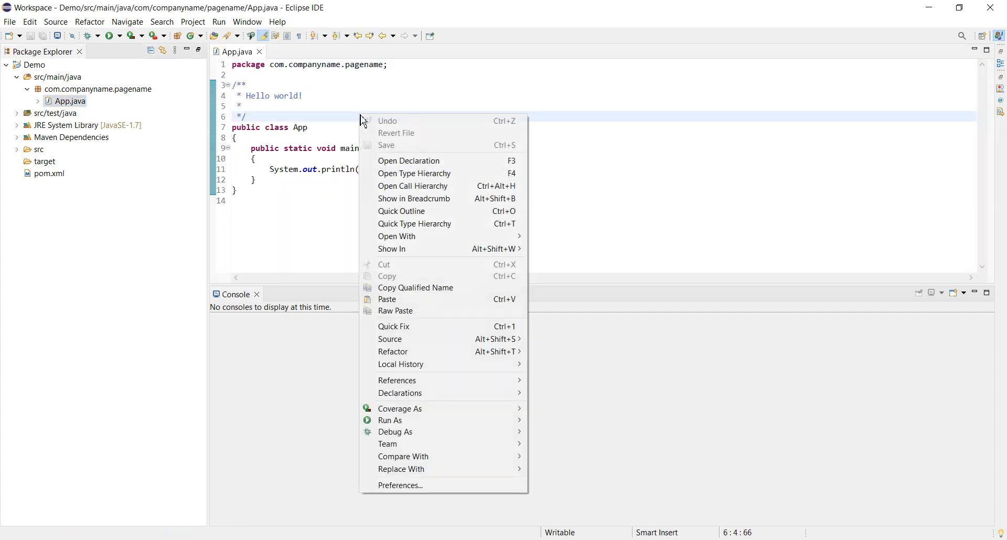
pyautogui.moveTo(441, 422)
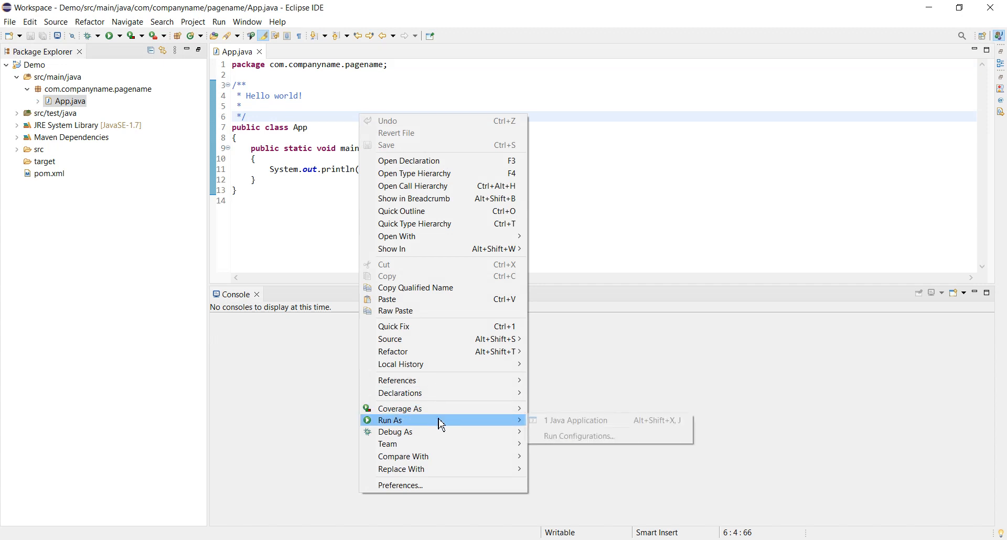
pyautogui.click(560, 424)
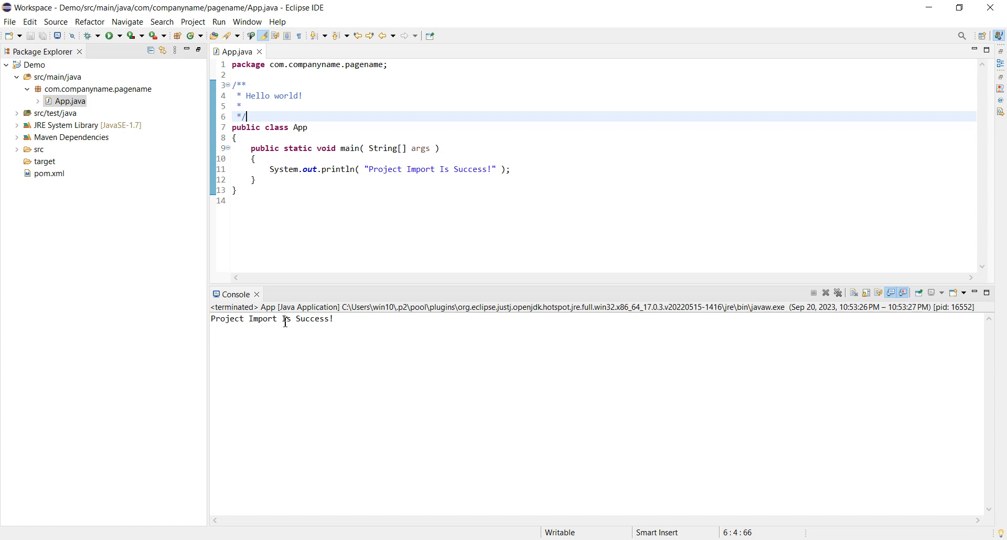
pyautogui.click(337, 322)
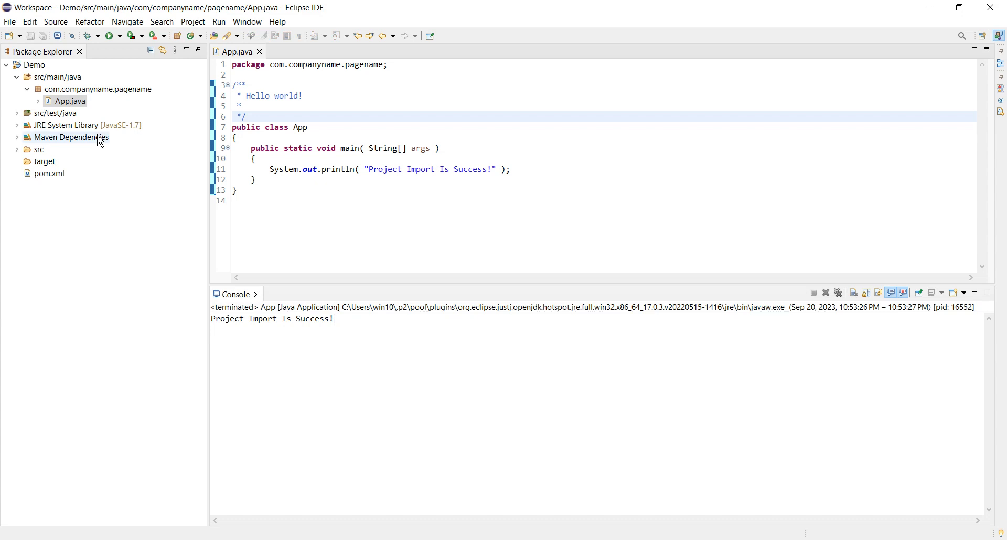
# - Collapse the Demo project and start another import using the Existing Projects into Workspace wizard
pyautogui.click(8, 66)
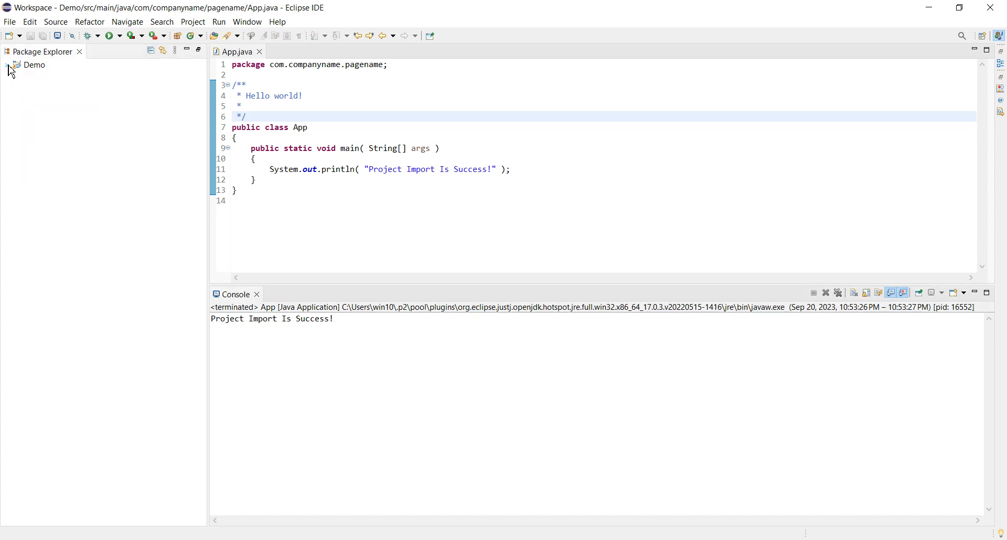
pyautogui.click(12, 24)
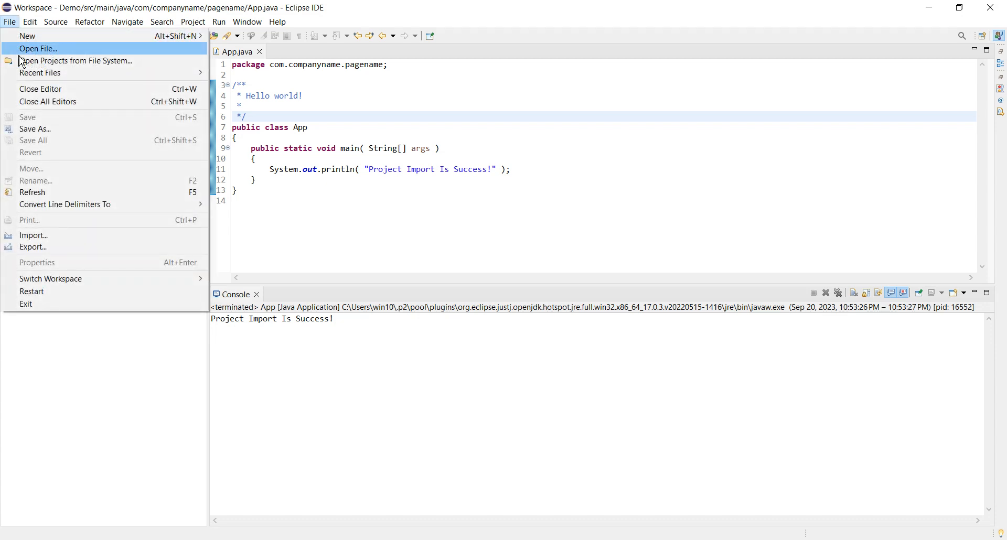
pyautogui.click(35, 237)
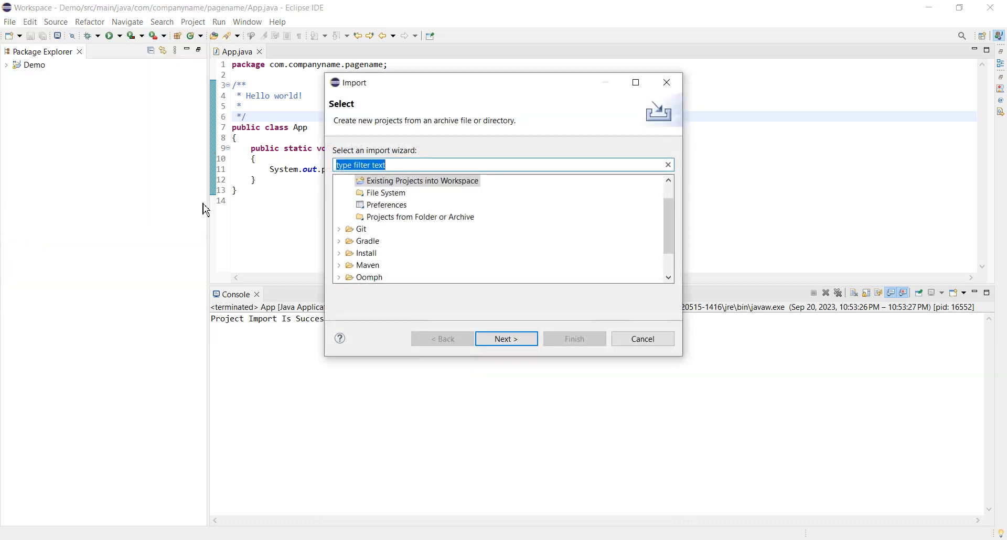
pyautogui.scroll(-1, 440, 241)
pyautogui.scroll(2, 440, 241)
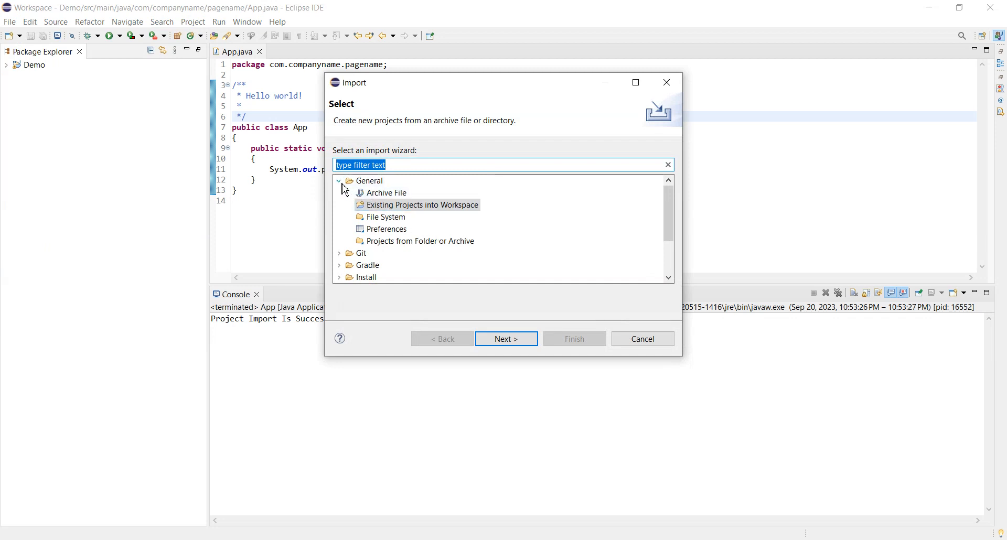
pyautogui.click(383, 208)
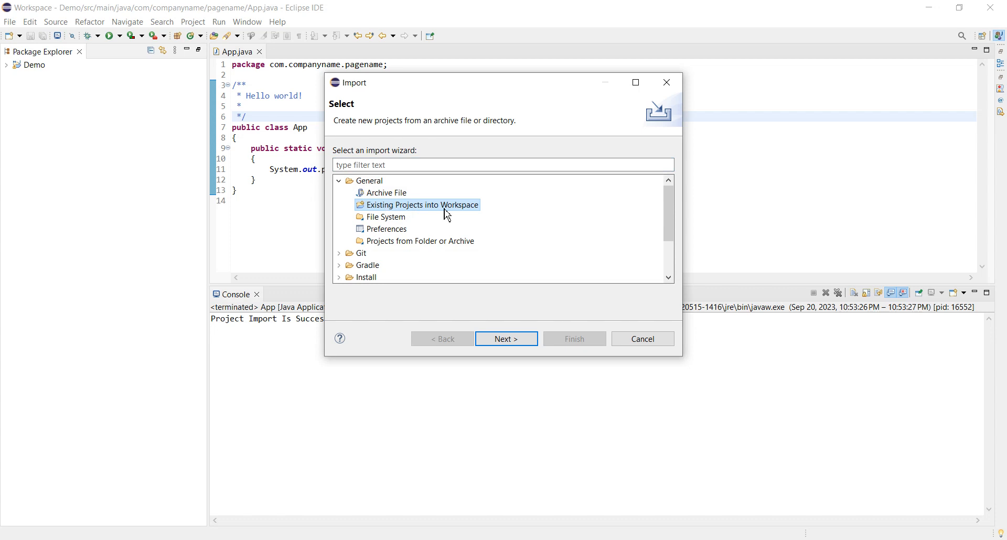
pyautogui.click(506, 340)
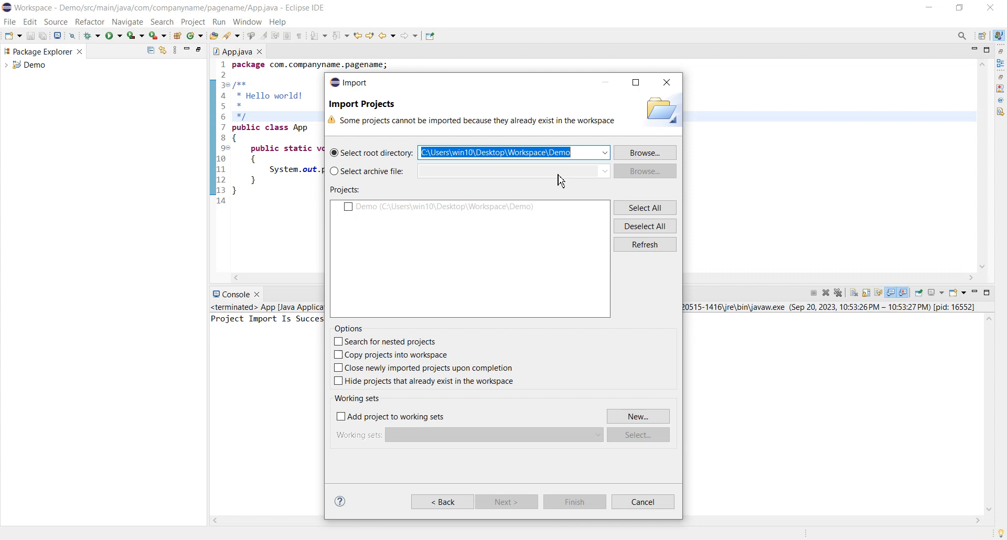
# - Choose the JobsBoardBrands folder in Desktop\Workspace as the root directory and import that project
pyautogui.click(642, 158)
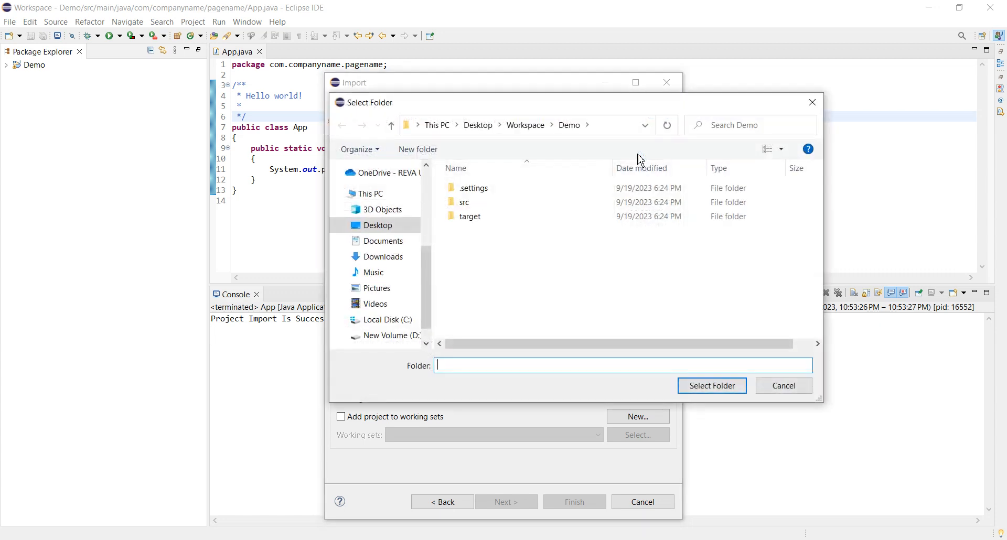
pyautogui.click(527, 126)
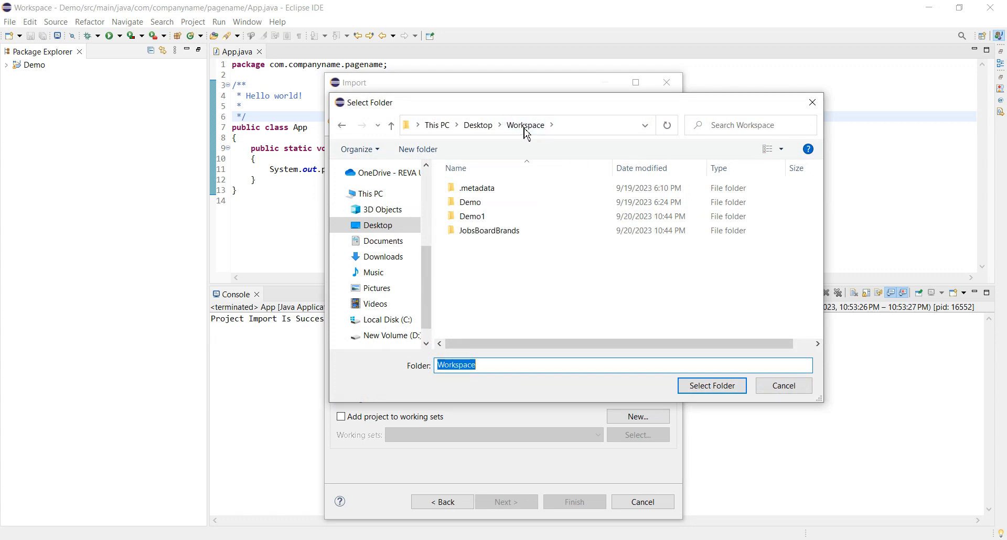
pyautogui.click(530, 239)
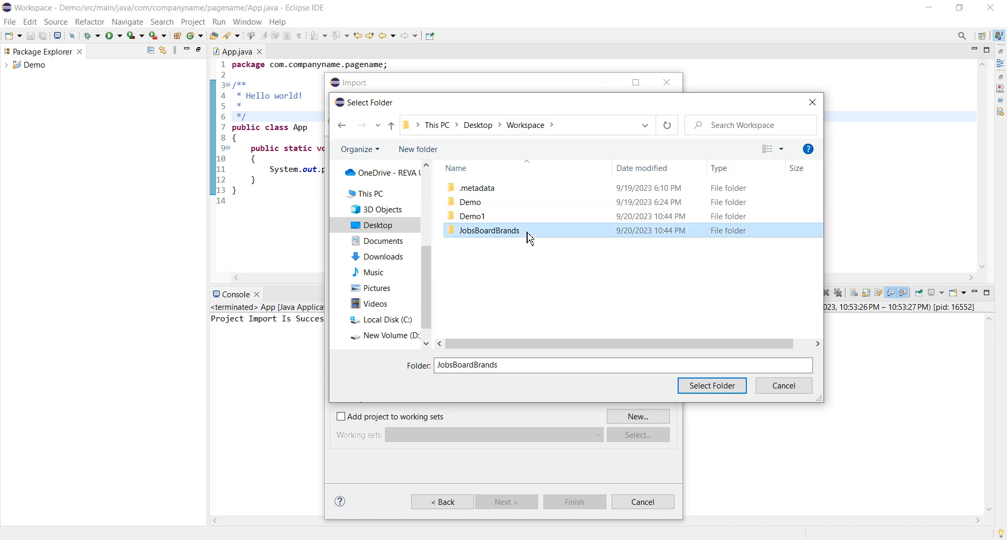
pyautogui.click(703, 387)
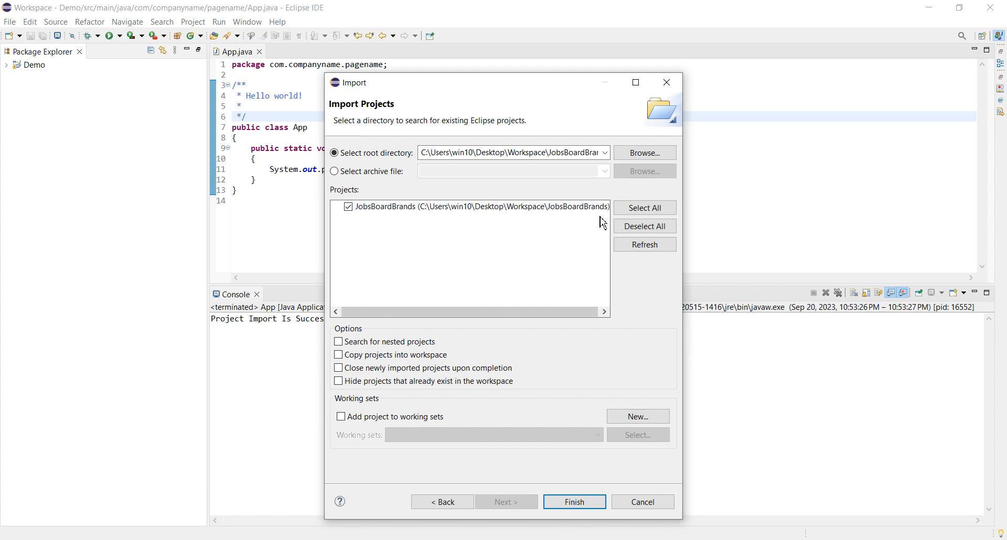
pyautogui.click(588, 504)
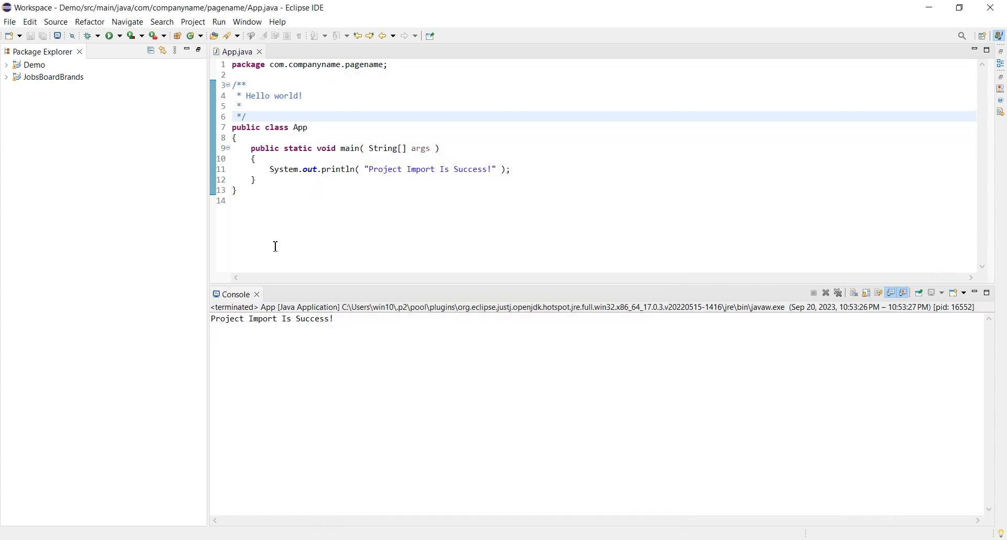
# - Open App.java from the com.clusterHAC.JobsBoardBrands package under the JobsBoardBrands project's src/main/java
pyautogui.click(6, 78)
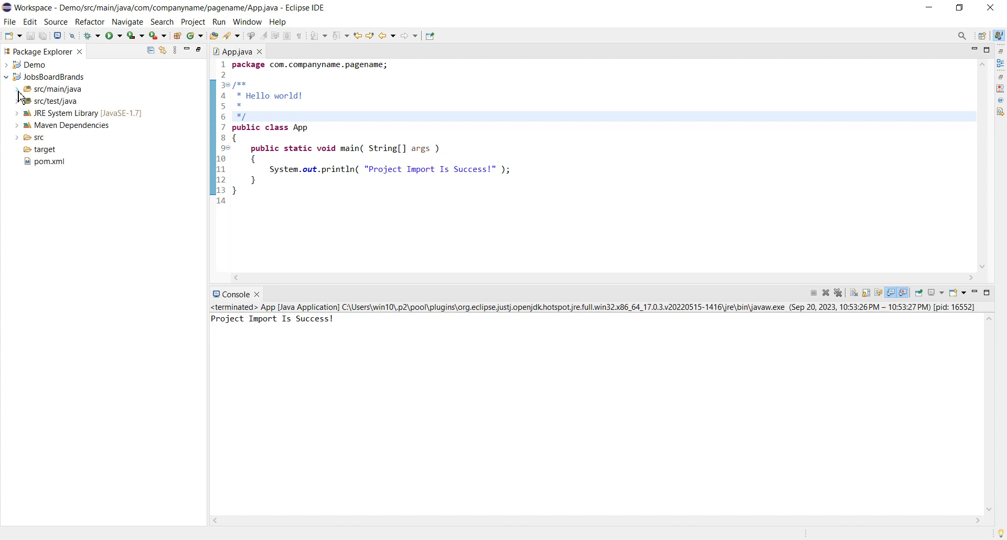
pyautogui.click(17, 90)
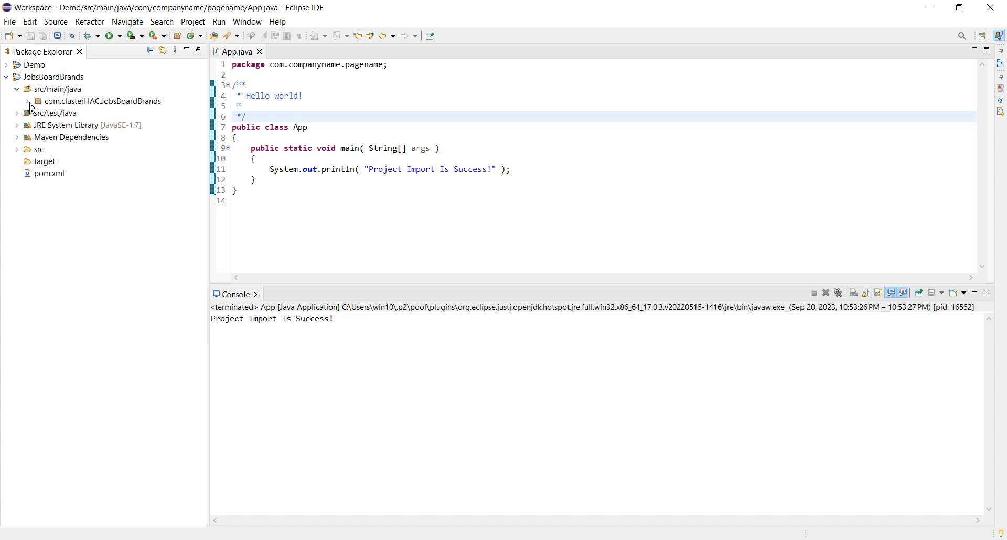
pyautogui.click(28, 102)
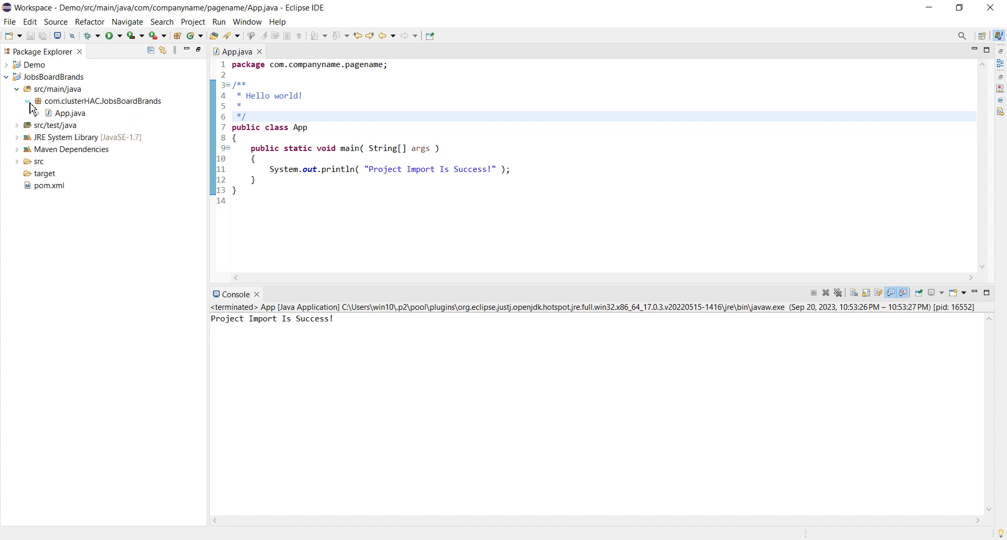
pyautogui.doubleClick(69, 116)
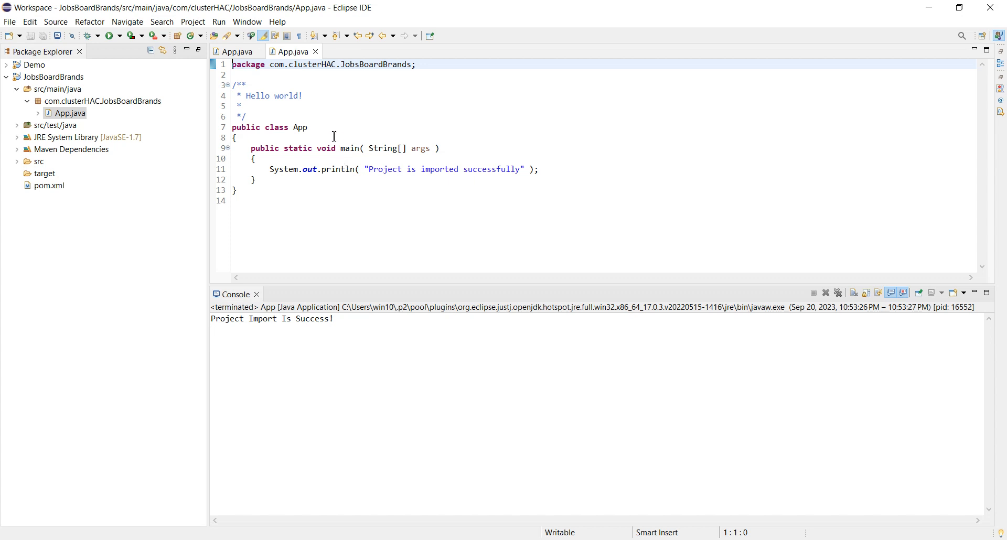
# - Run the JobsBoardBrands project's App.java and check its output line in the console against the println statement
pyautogui.click(111, 38)
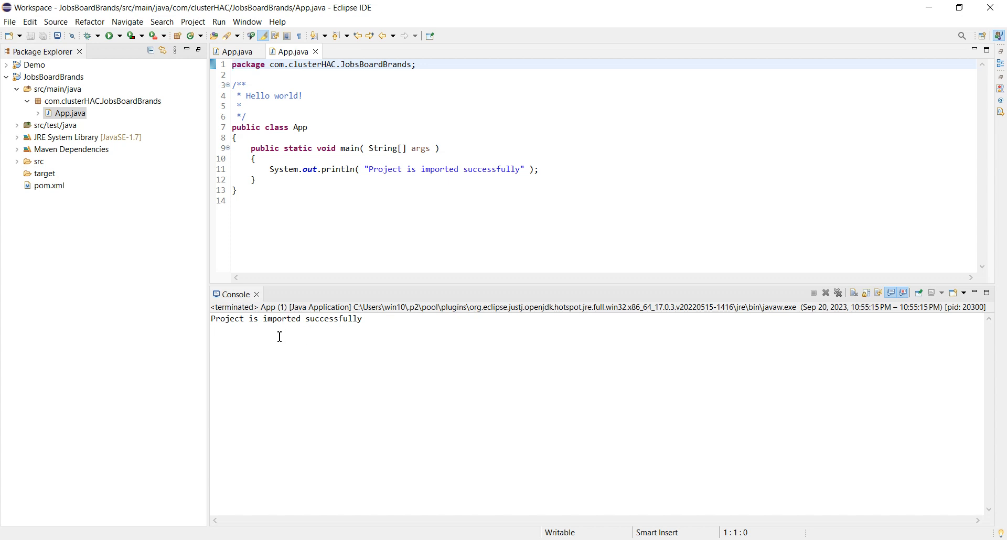
pyautogui.moveTo(388, 319); pyautogui.dragTo(211, 321)
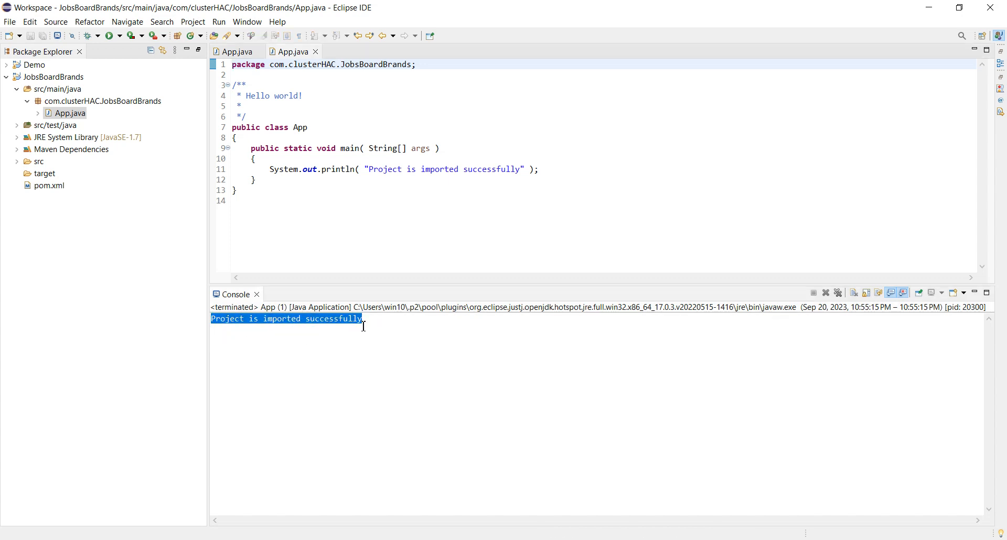
pyautogui.click(395, 169)
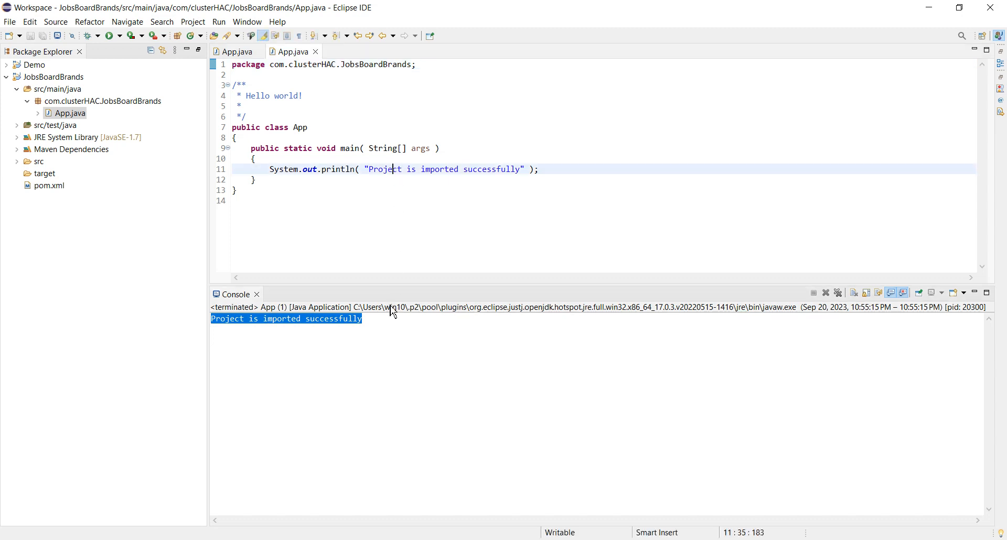
pyautogui.click(386, 326)
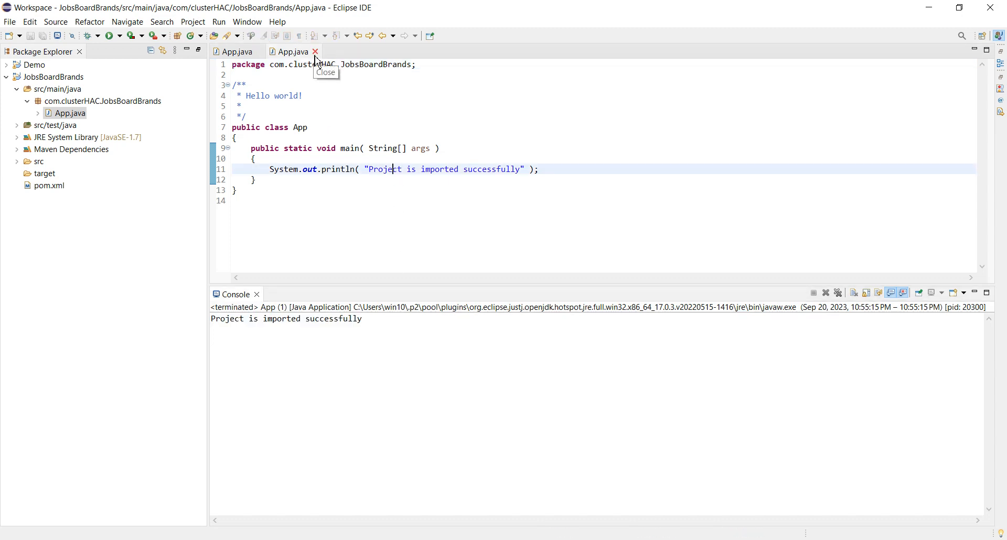
# - Close both App.java editors and remove the Demo project from the workspace without deleting its contents on disk
pyautogui.click(316, 51)
pyautogui.click(260, 51)
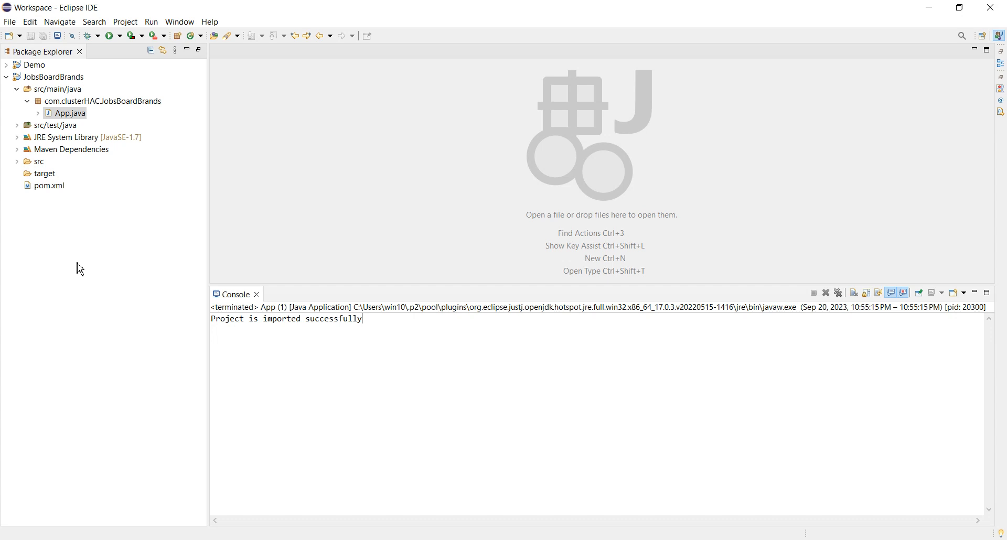
pyautogui.click(28, 67)
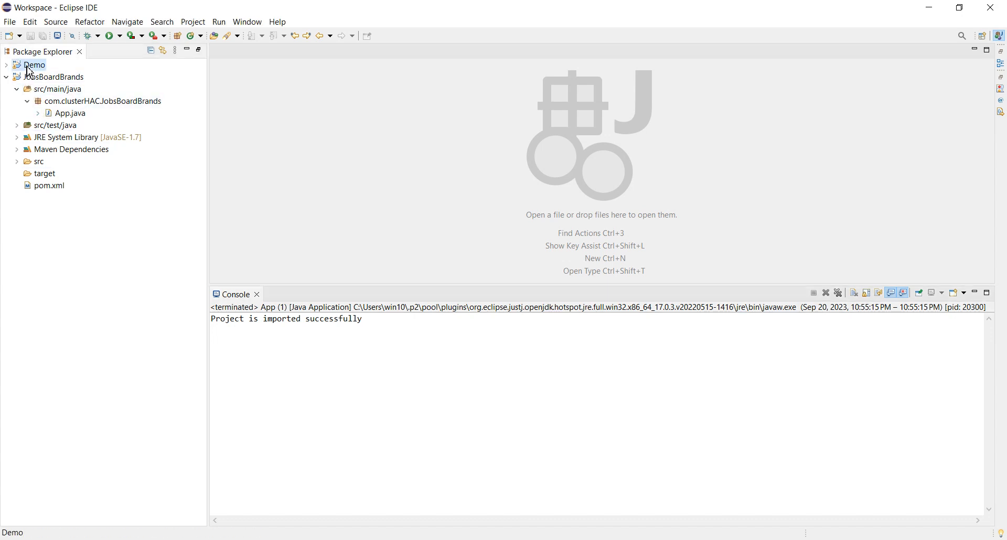
pyautogui.rightClick(30, 72)
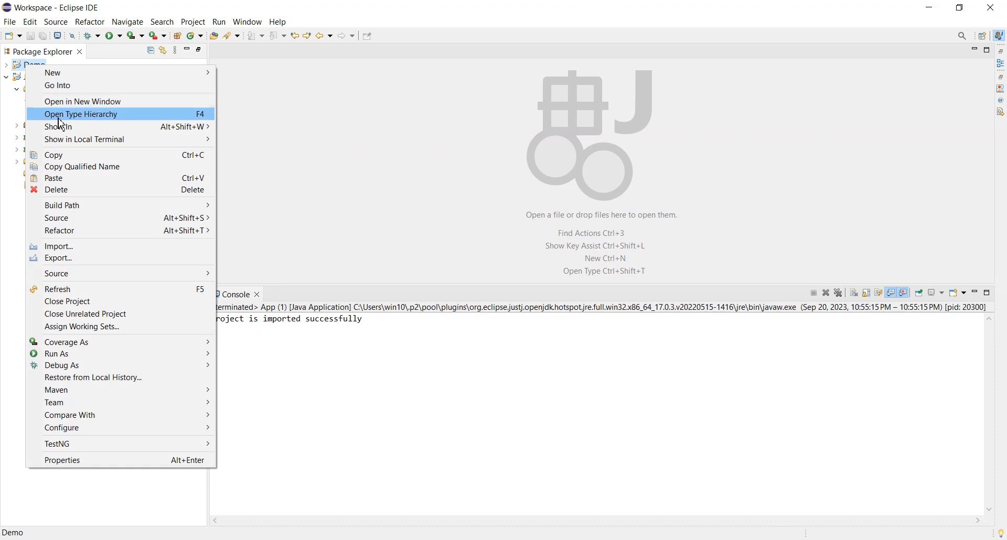
pyautogui.click(91, 201)
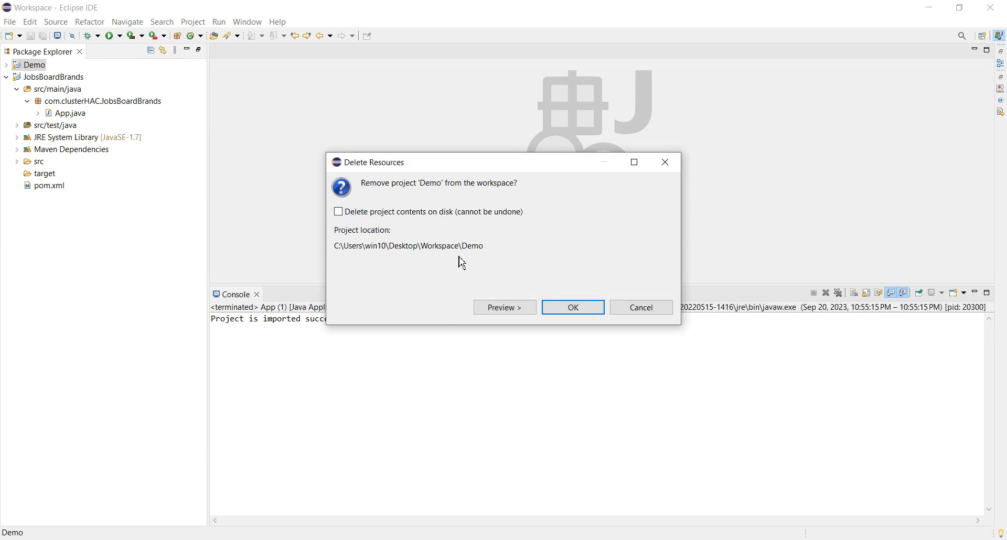
pyautogui.click(588, 313)
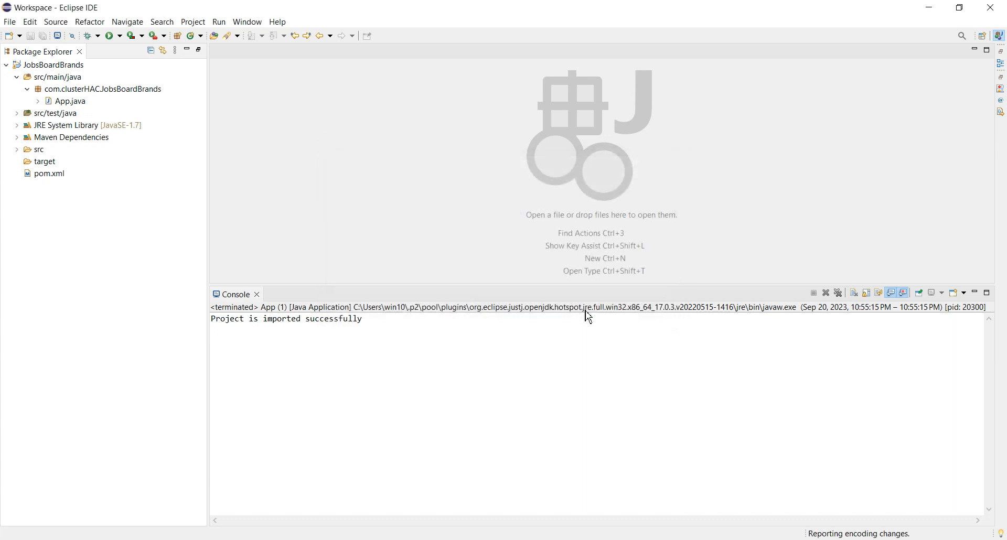
# - Start an import from the JobsBoardBrands project's context using the Existing Projects into Workspace wizard
pyautogui.rightClick(42, 220)
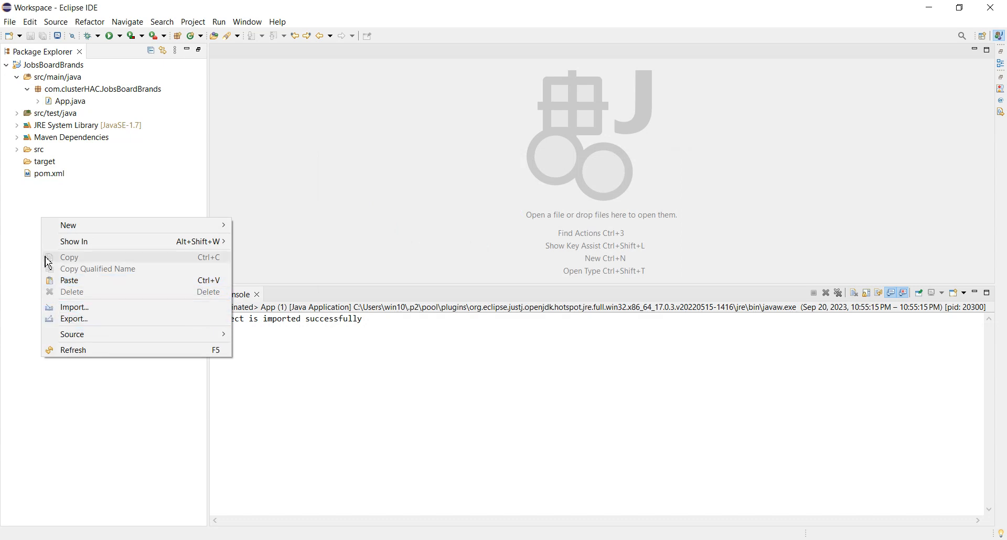
pyautogui.click(30, 231)
pyautogui.click(28, 68)
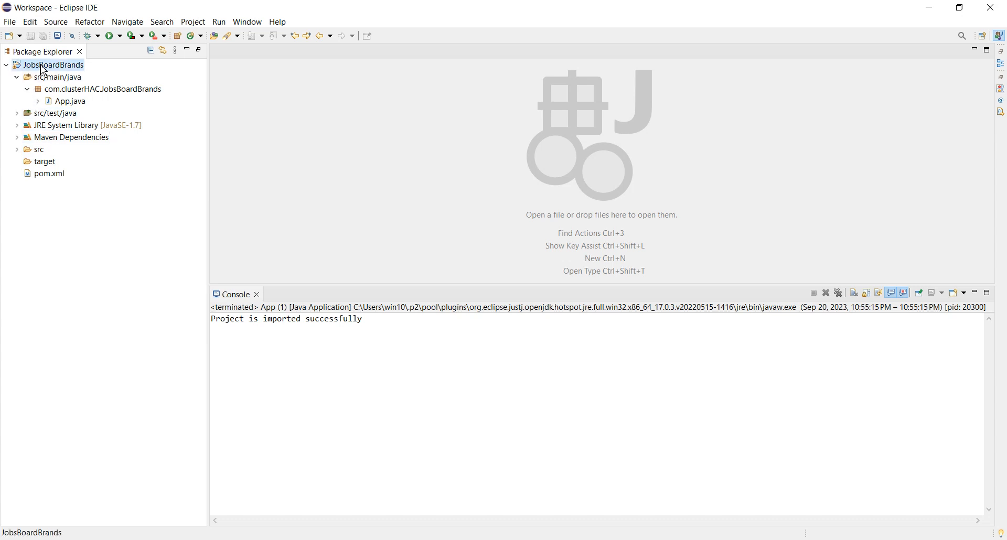
pyautogui.rightClick(44, 69)
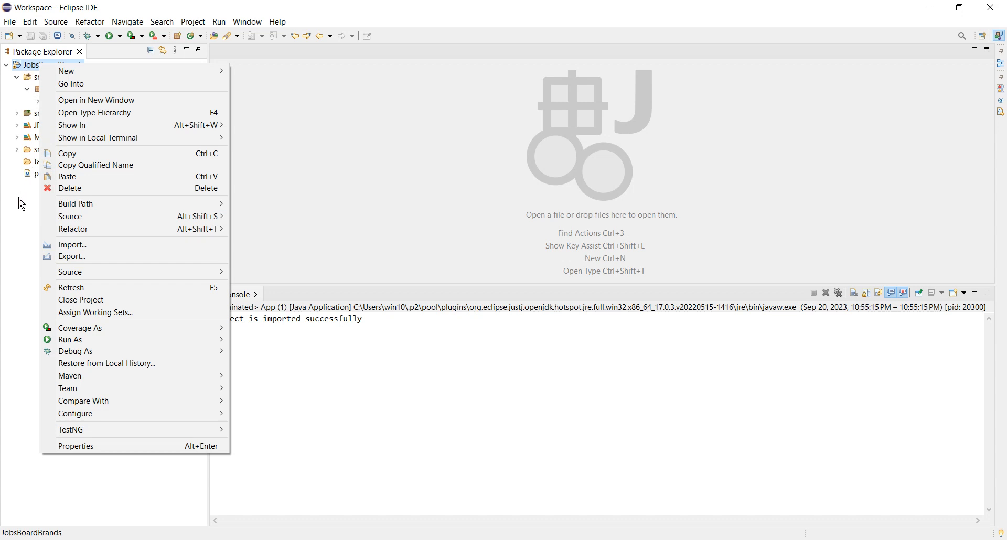
pyautogui.click(71, 245)
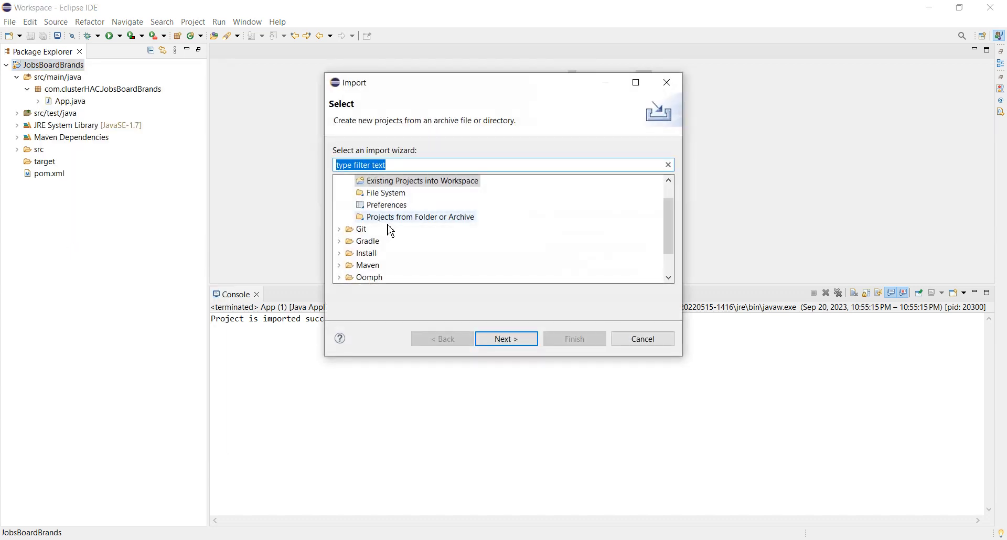
pyautogui.scroll(-1, 458, 247)
pyautogui.scroll(2, 463, 252)
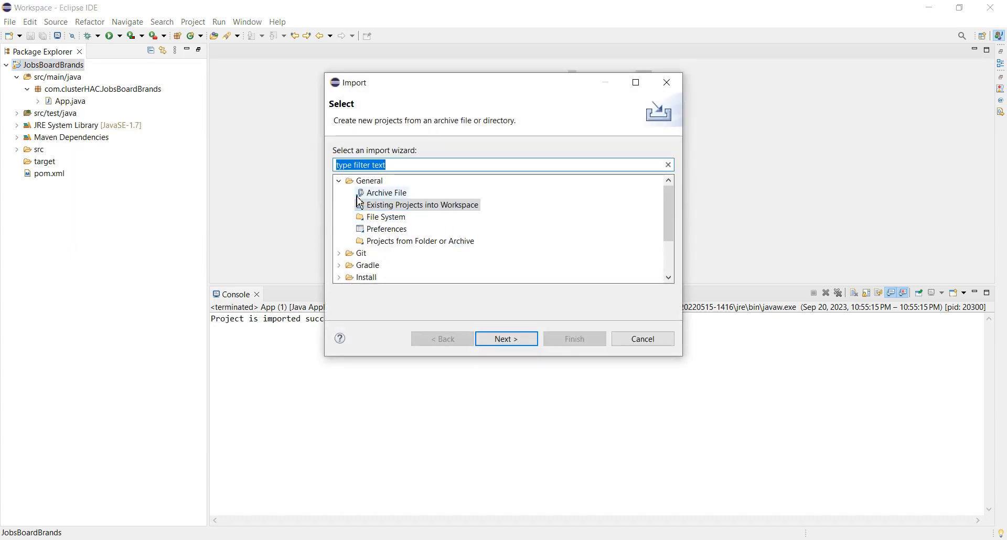
pyautogui.click(385, 207)
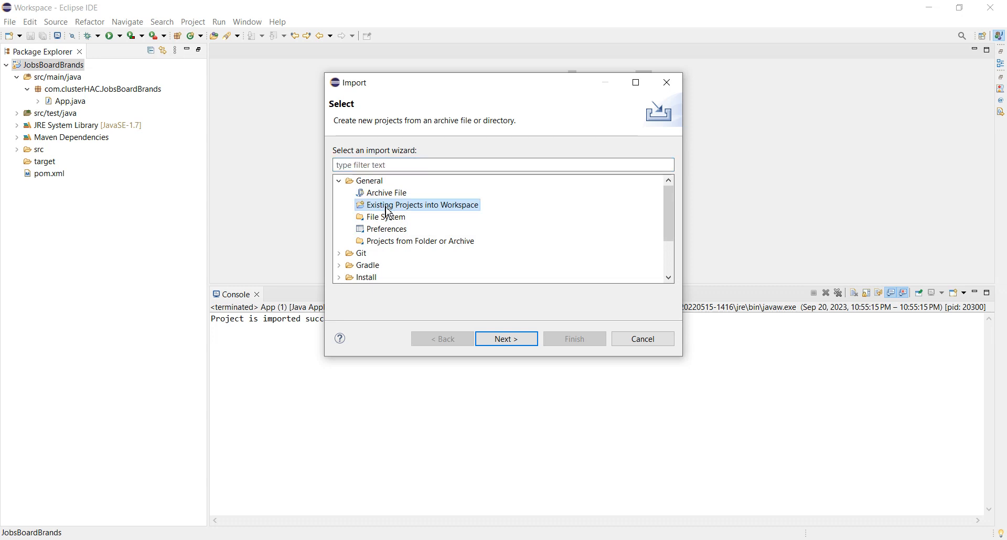
pyautogui.click(501, 342)
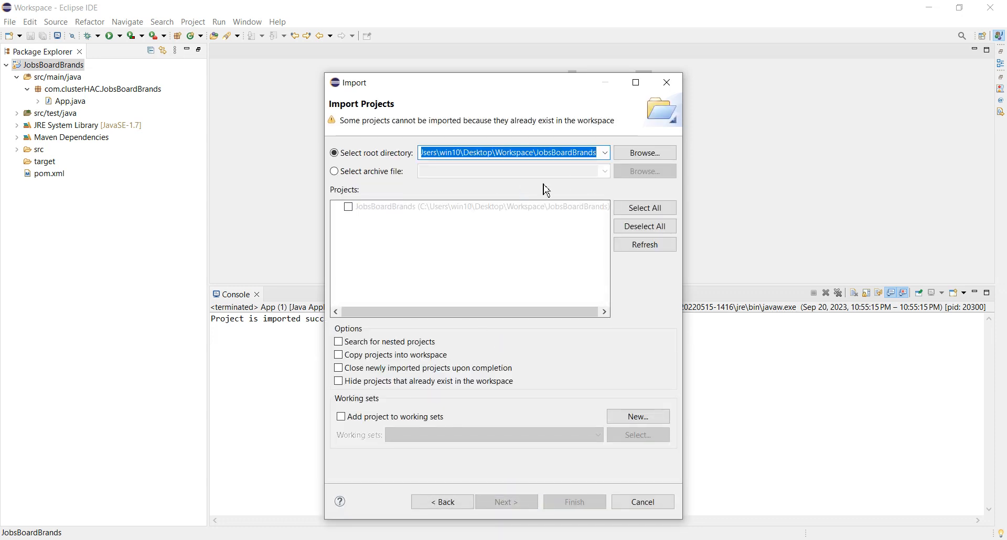
# - Choose the Demo folder in Desktop\Workspace as the root directory and import that project
pyautogui.click(641, 156)
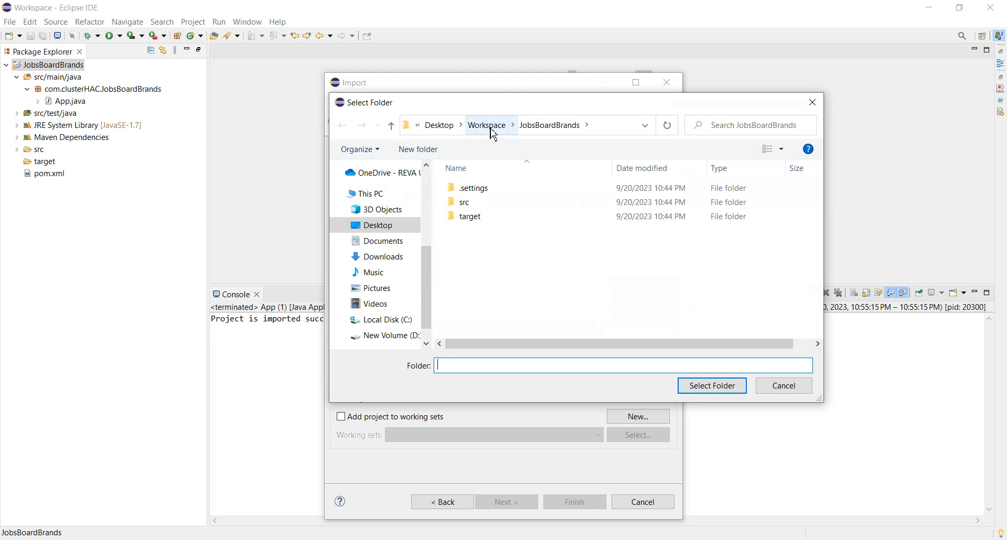
pyautogui.click(492, 130)
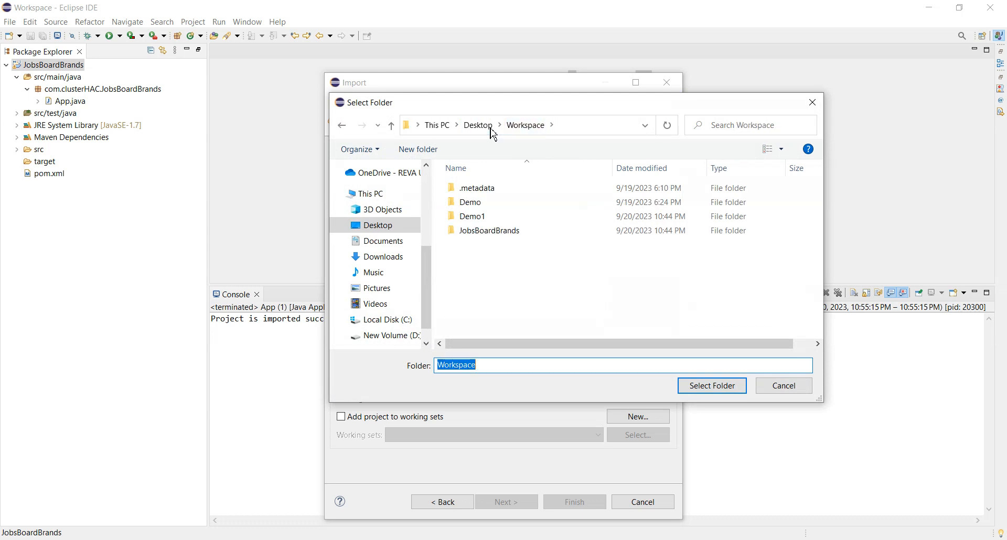
pyautogui.click(478, 208)
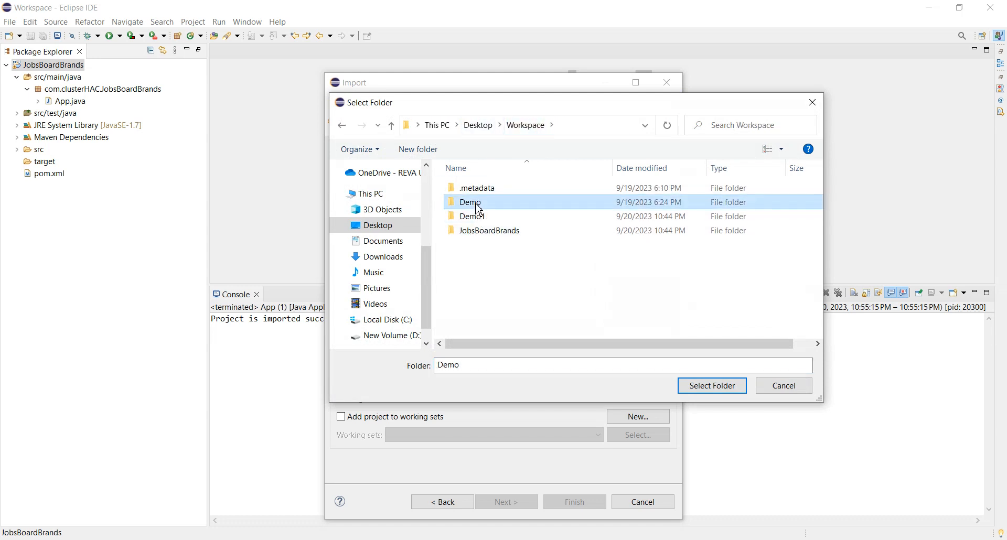
pyautogui.click(710, 387)
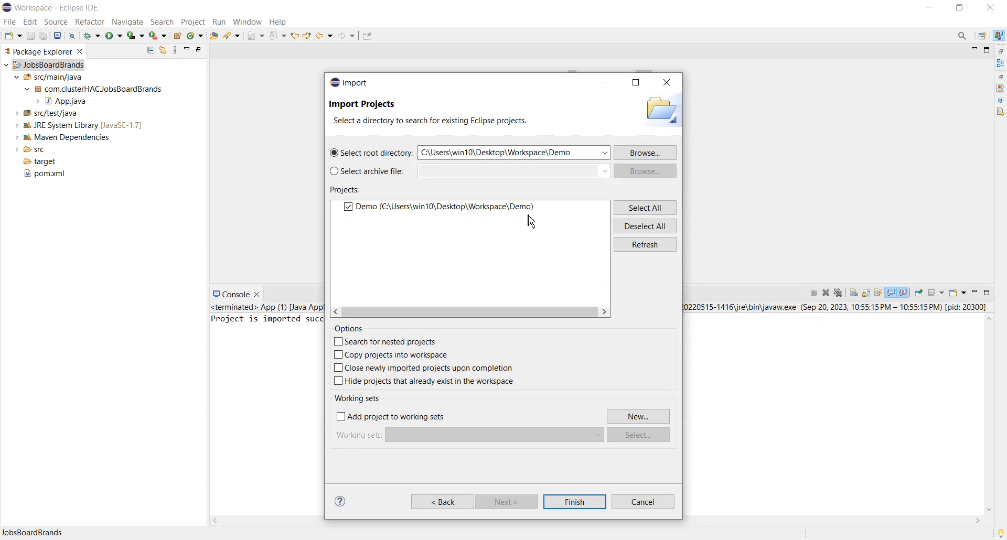
pyautogui.click(561, 505)
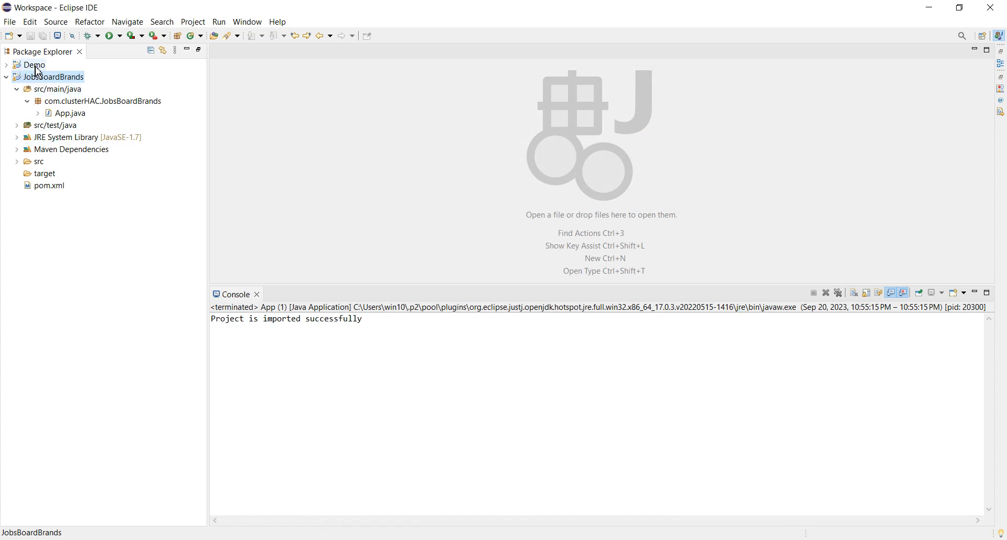
# - Collapse the JobsBoardBrands project and open App.java from com.companyname.pagename in the Demo project's src/main/java
pyautogui.click(5, 77)
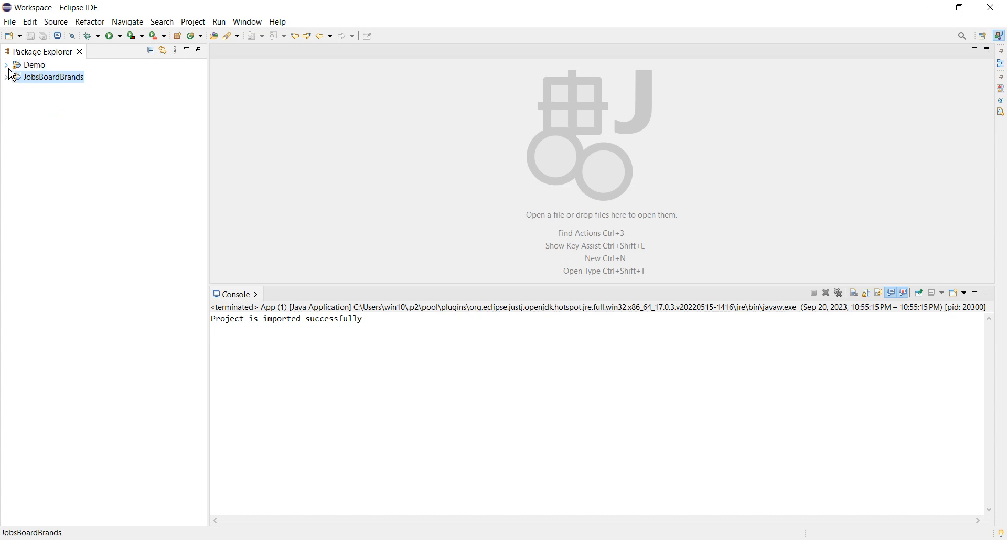
pyautogui.click(7, 66)
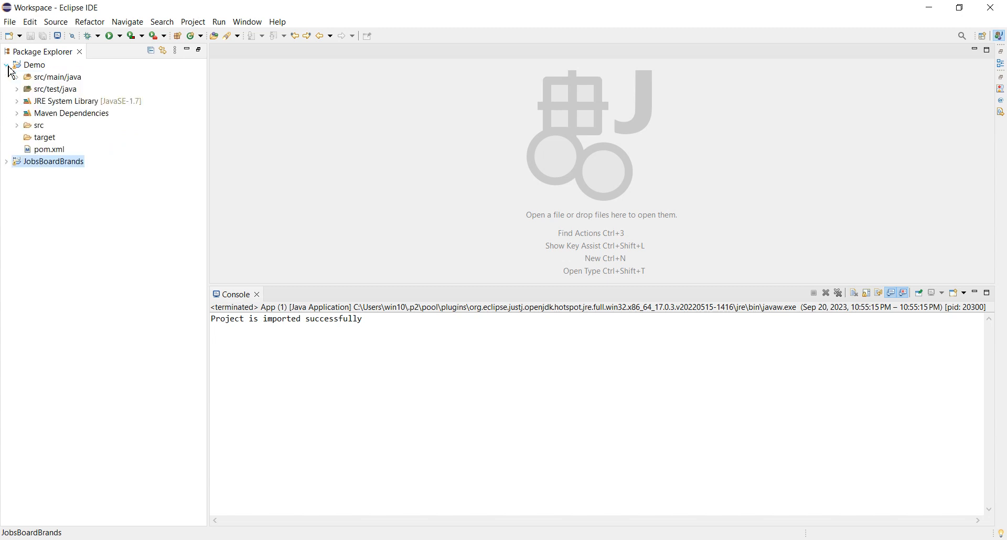
pyautogui.click(17, 77)
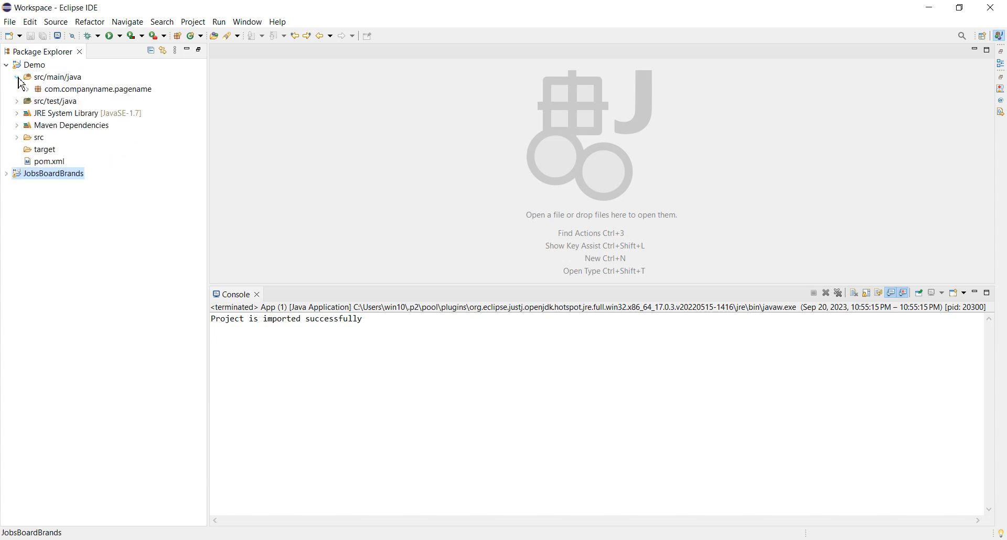
pyautogui.click(27, 89)
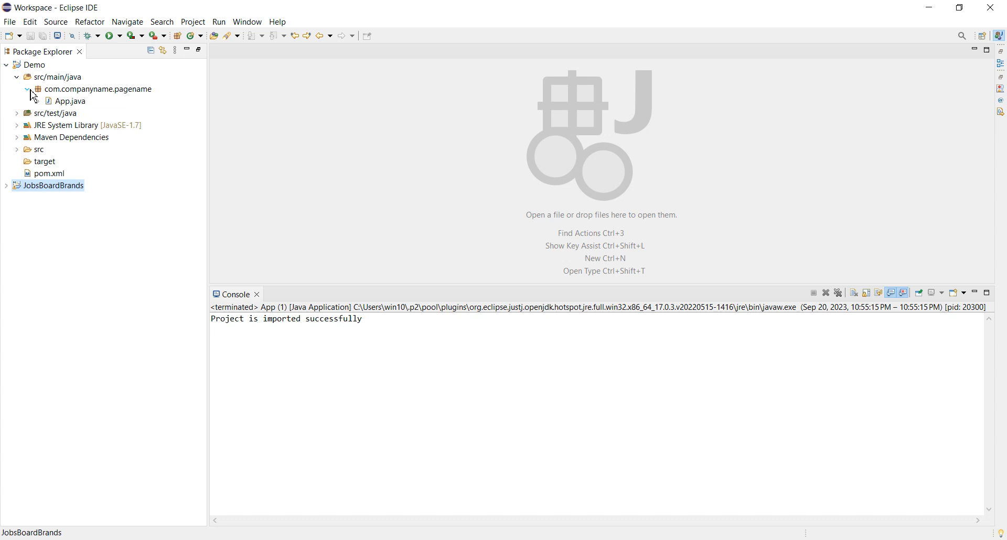
pyautogui.doubleClick(63, 101)
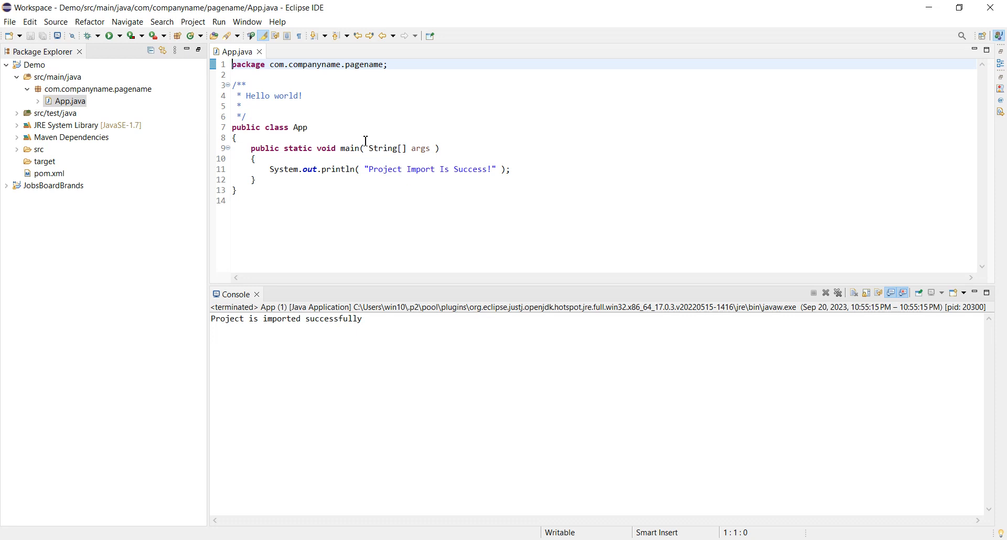
# - Run the re-imported Demo project's App.java as a Java Application and check its console output
pyautogui.click(344, 127)
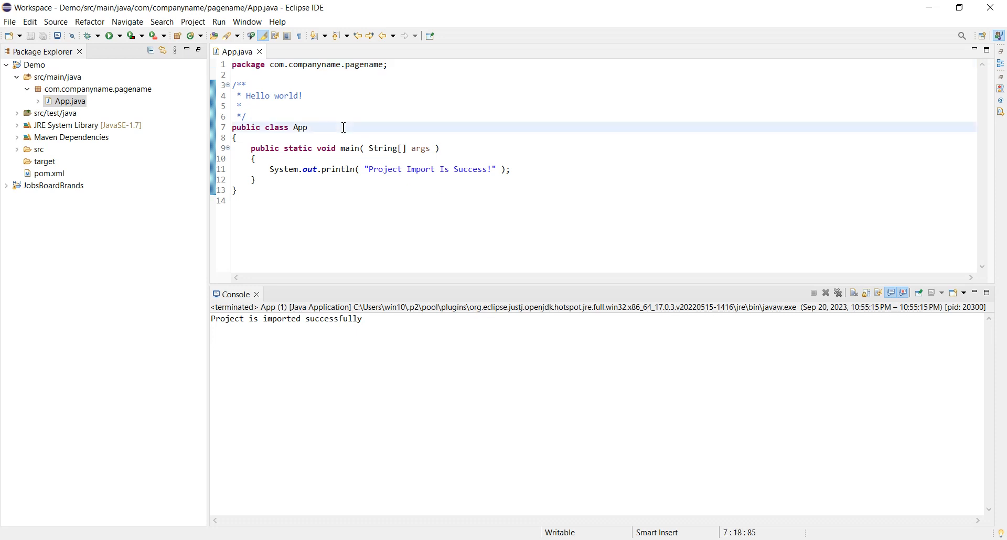
pyautogui.rightClick(345, 130)
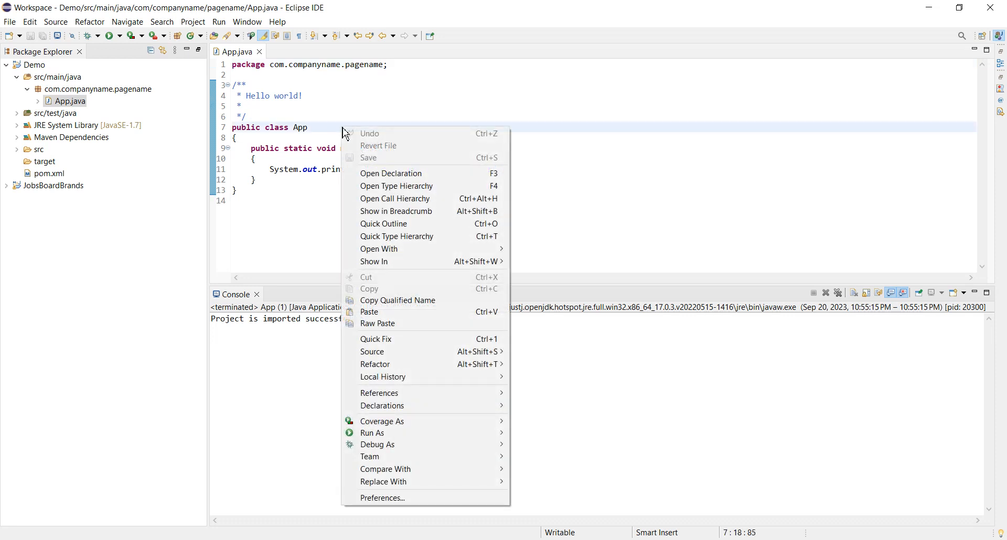
pyautogui.moveTo(419, 433)
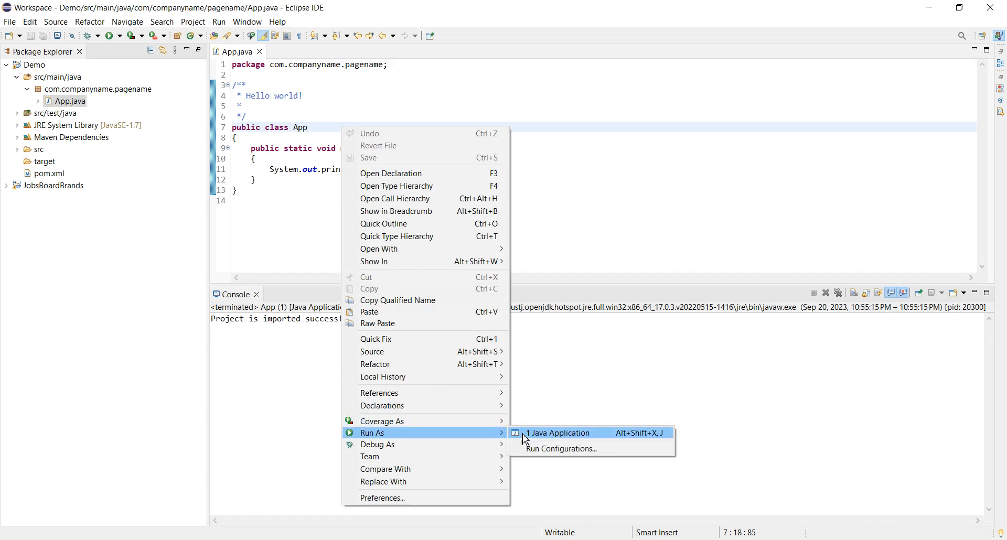
pyautogui.click(539, 439)
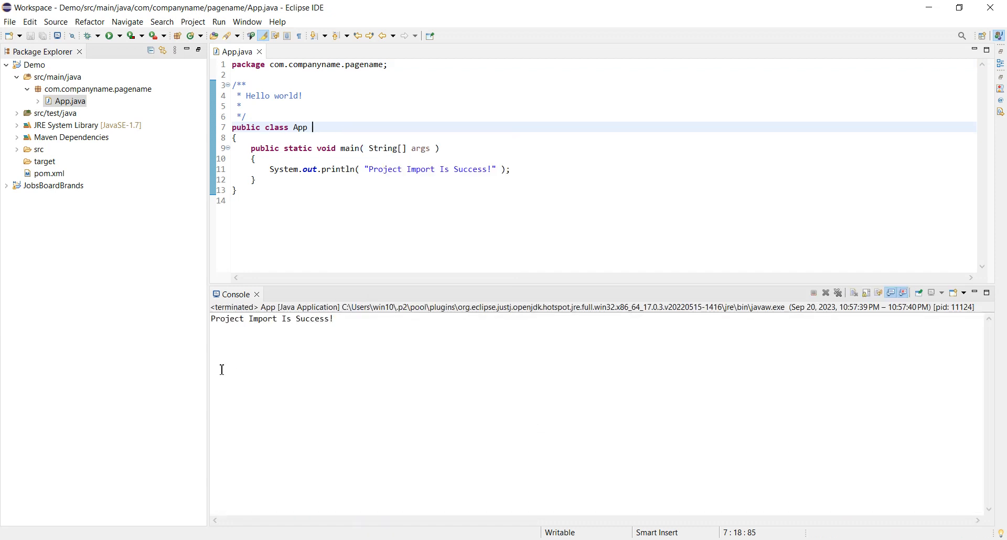
pyautogui.click(225, 324)
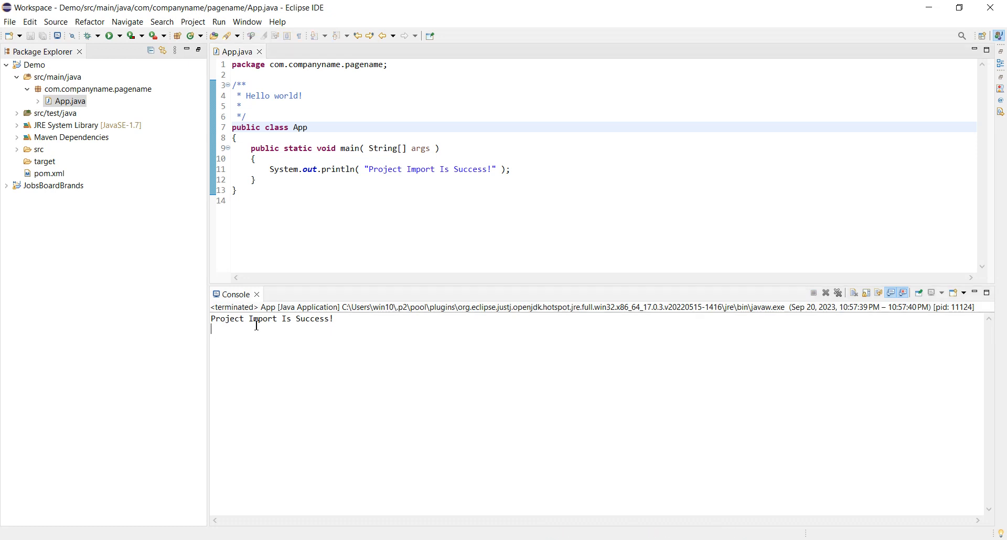
pyautogui.click(316, 321)
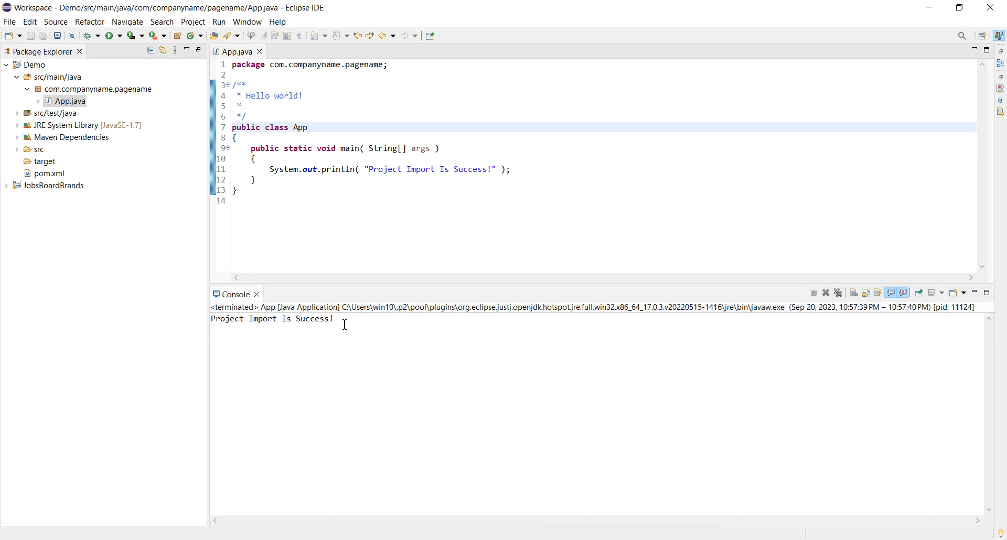